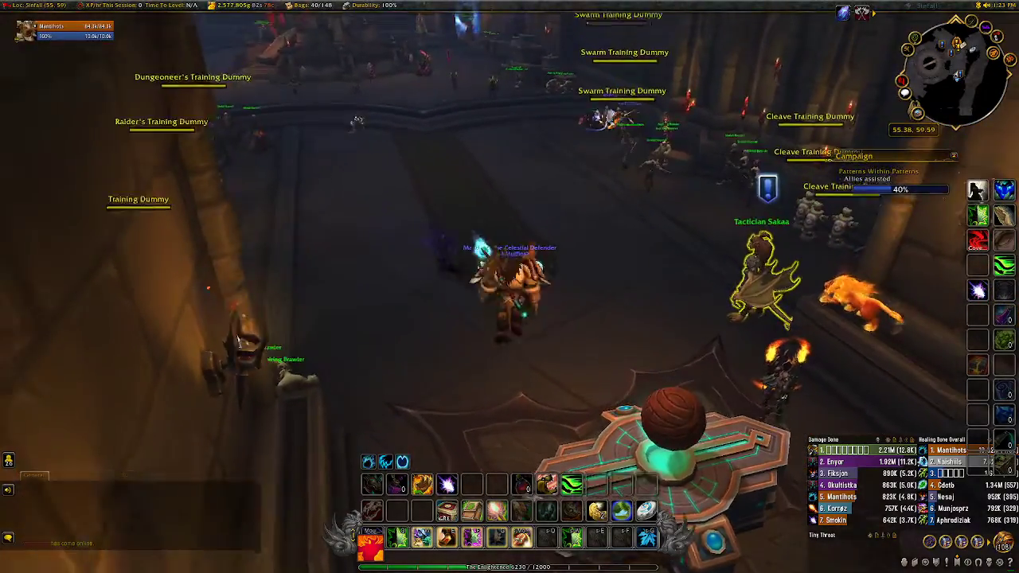
Step: Look through the installed addons in the AddOn List and leave the list without changing anything
scroll(509, 262, "down", 3)
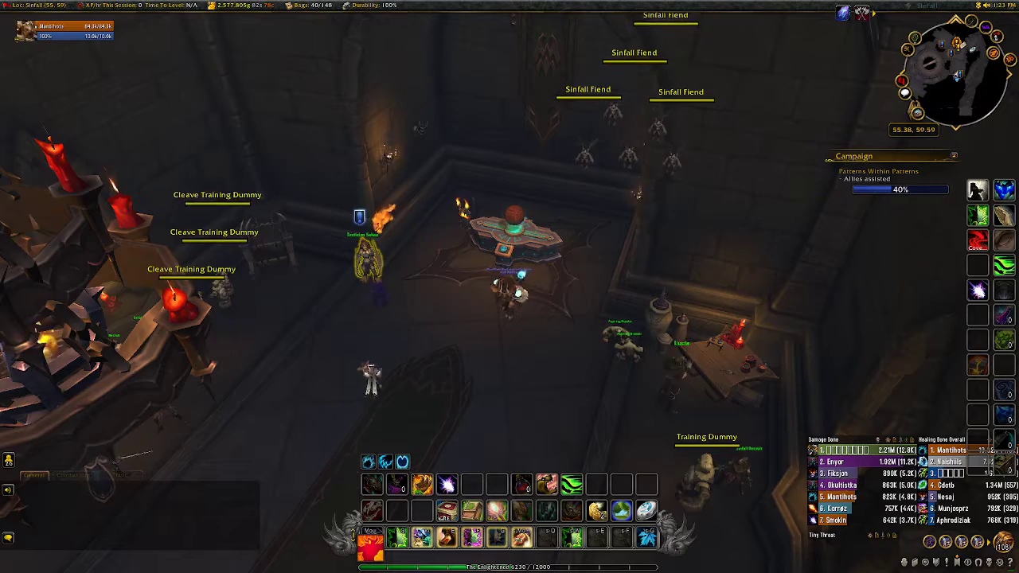
left_click_drag(637, 194, 637, 171)
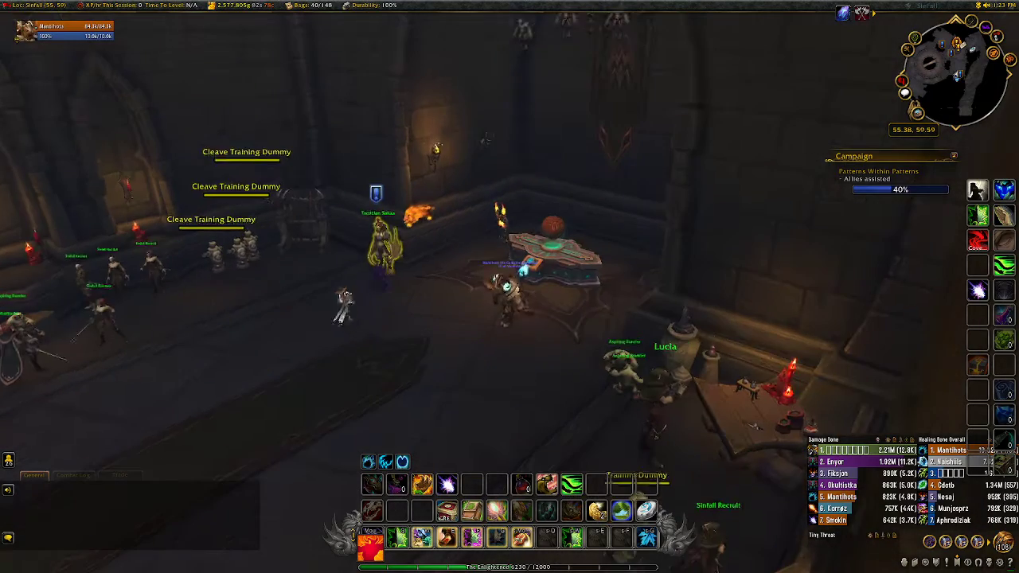
key("Escape")
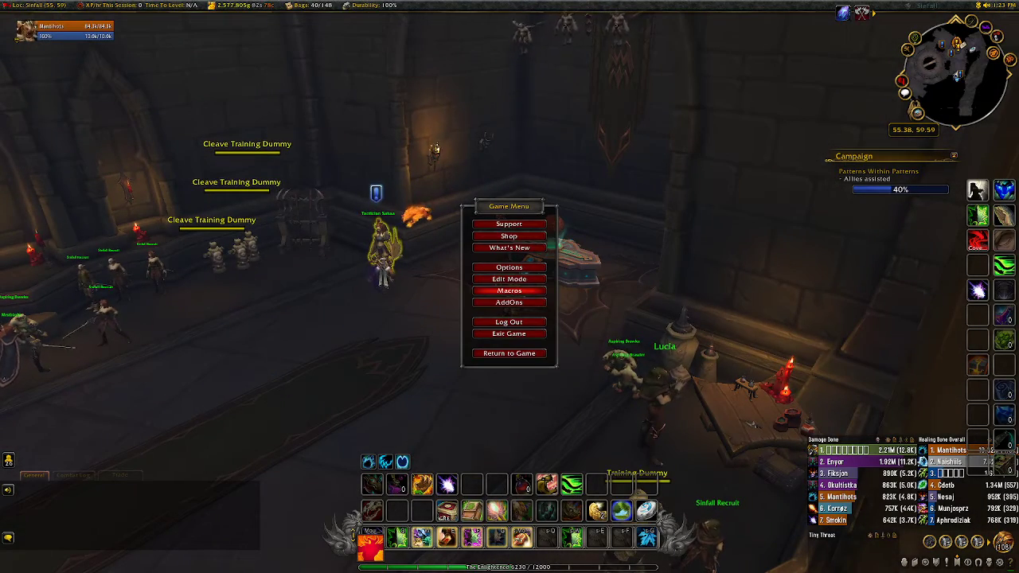
left_click(509, 303)
scroll(478, 199, "down", 20)
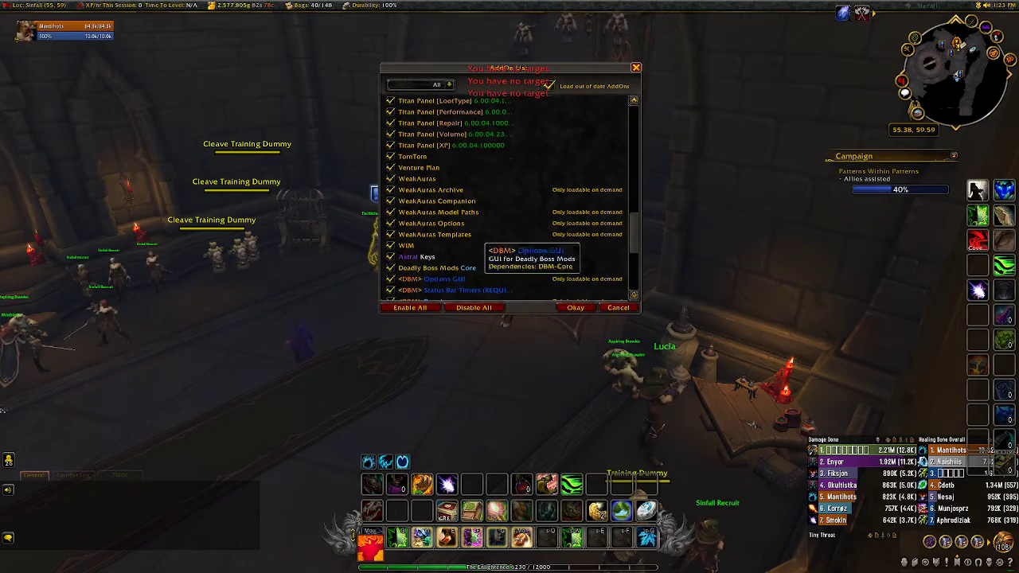
scroll(478, 239, "down", 6)
left_click(618, 307)
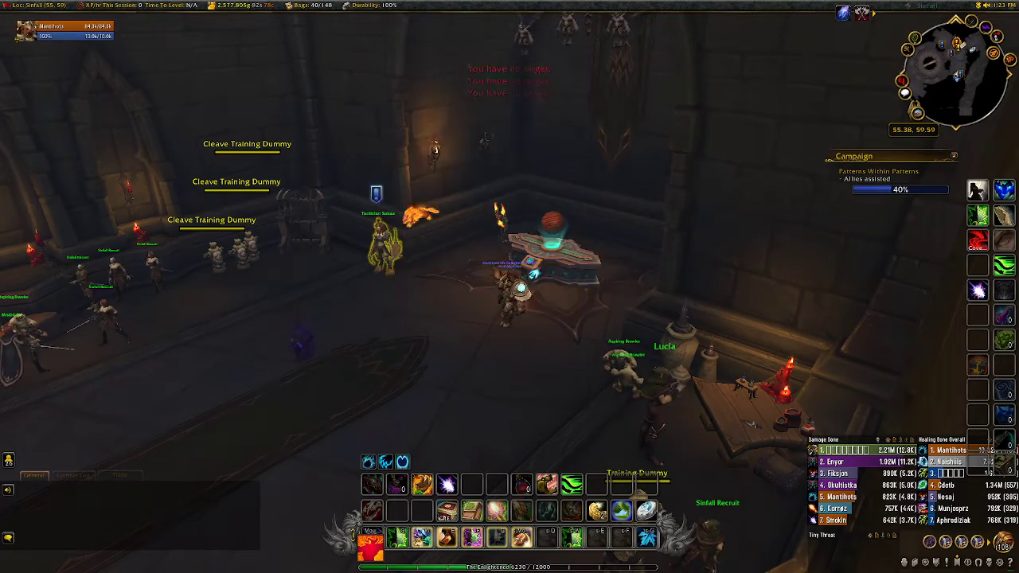
Step: Open HUD Edit Mode from the game menu
left_click_drag(618, 307, 470, 310)
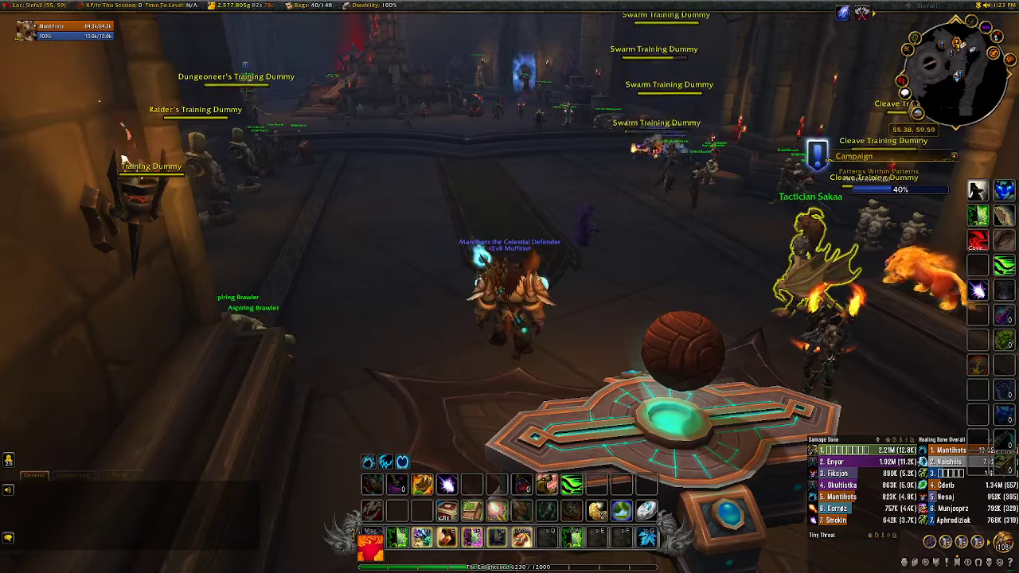
key("Escape")
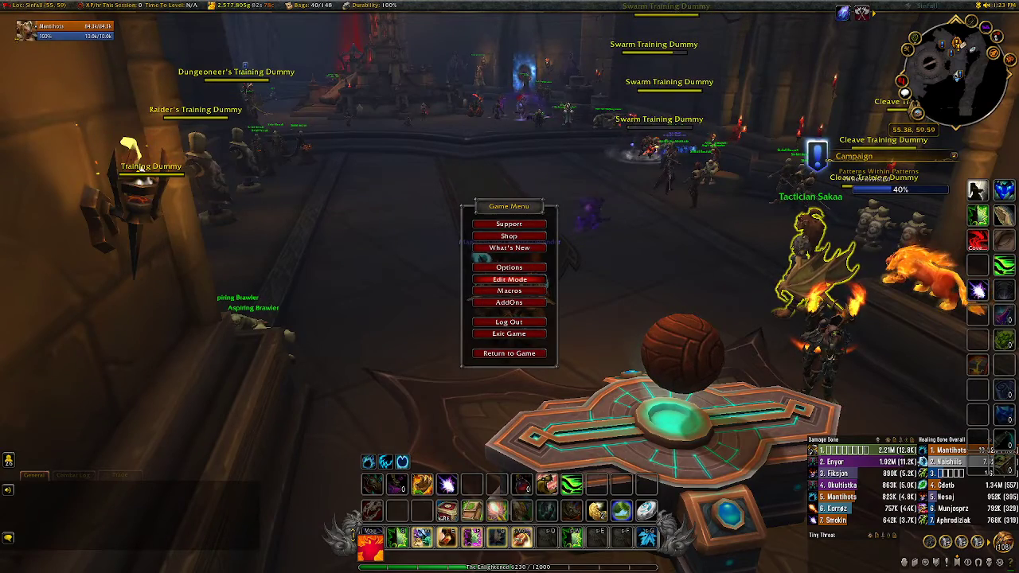
left_click(509, 278)
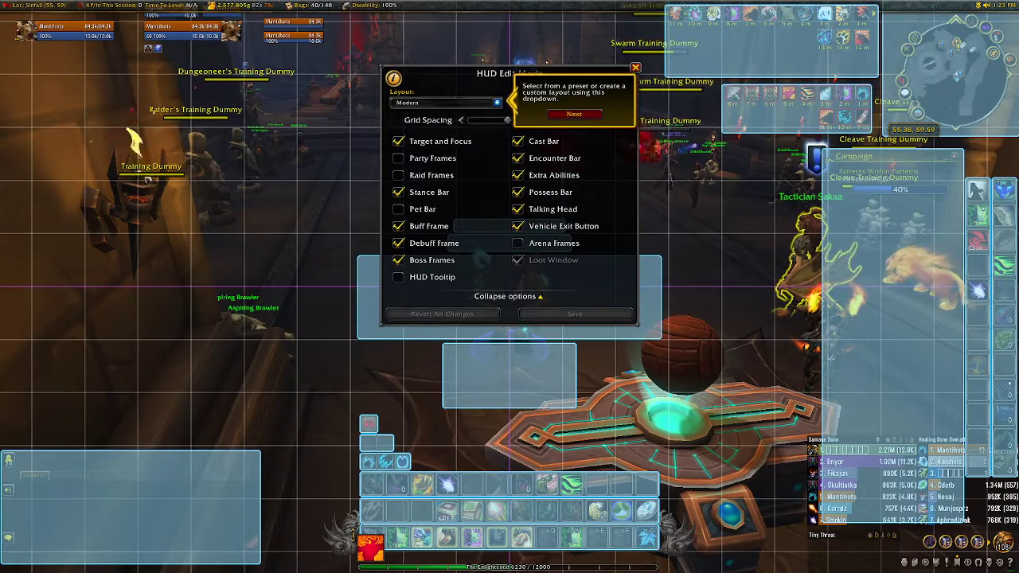
Step: Paste the copied layout string into a layout import, dismiss the help tip and cancel the import
left_click(497, 102)
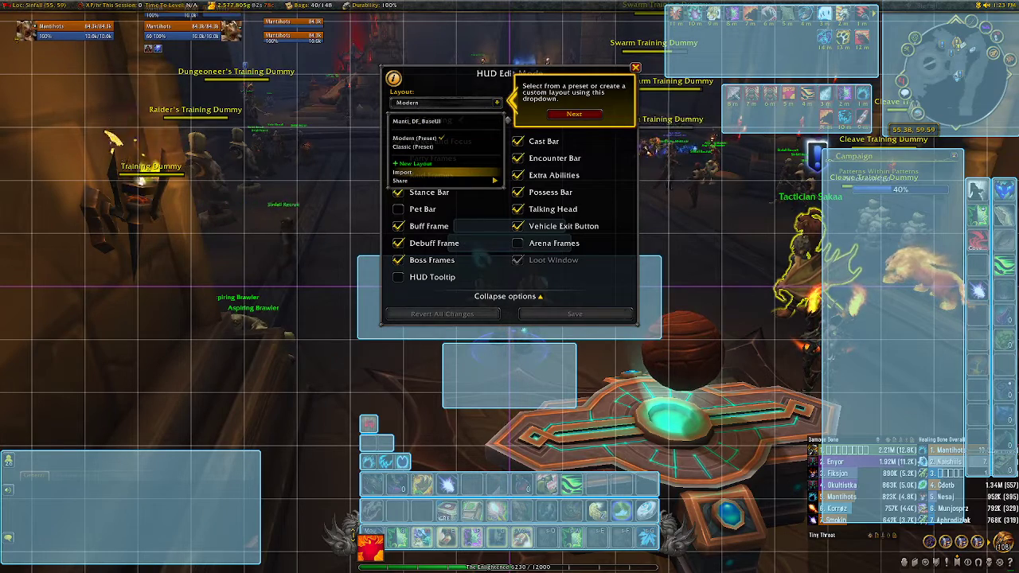
left_click(414, 172)
key("ctrl+v")
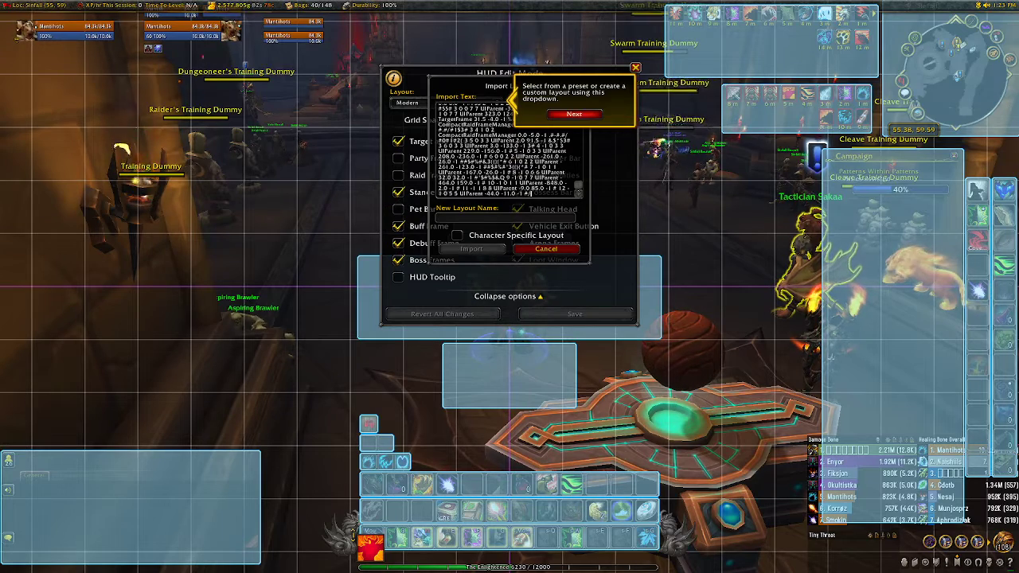
left_click(574, 114)
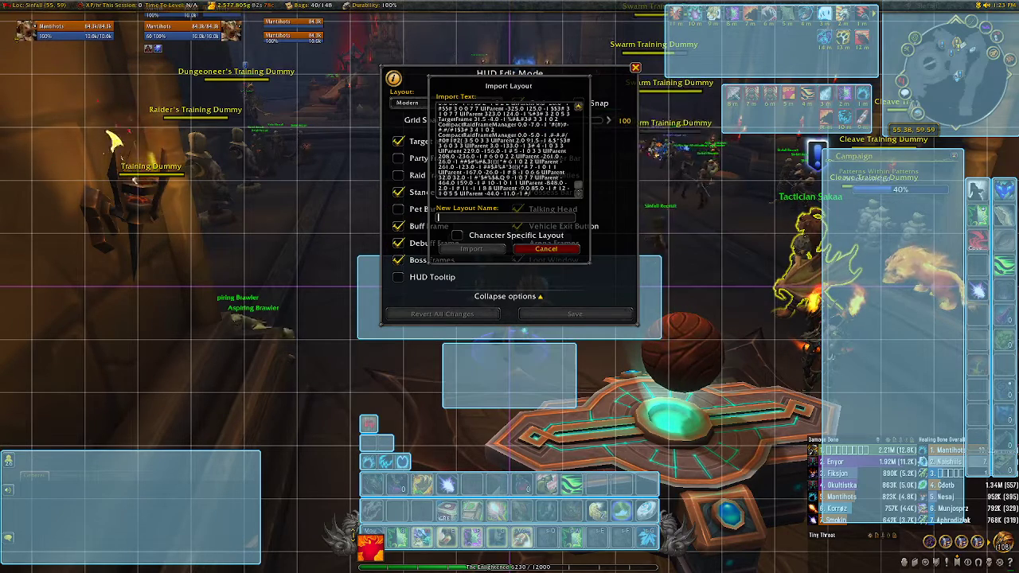
key("Escape")
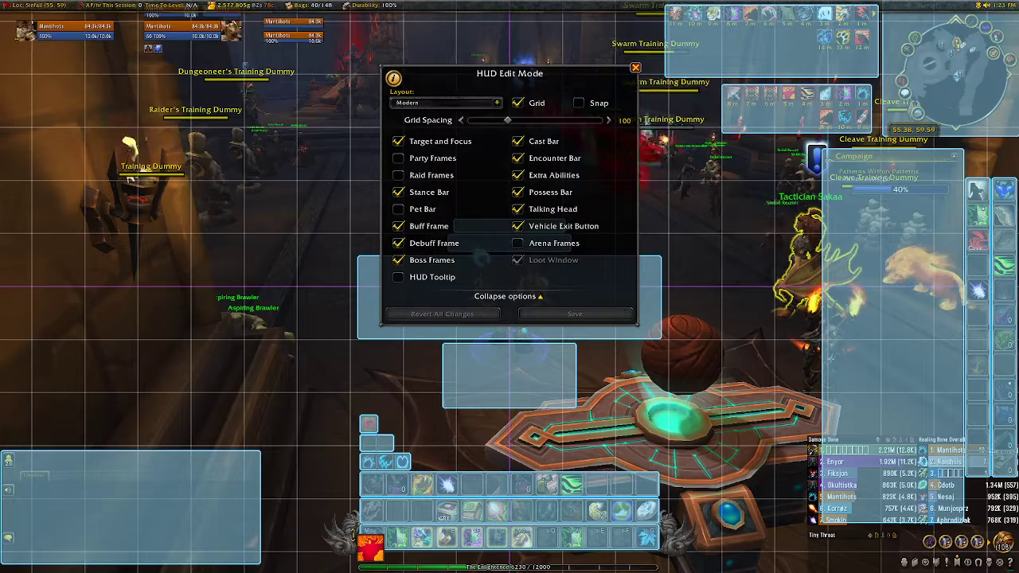
Step: Switch the HUD layout to Manti_DF_BaseUI and move the HUD Edit Mode window aside
left_click(497, 103)
left_click(446, 121)
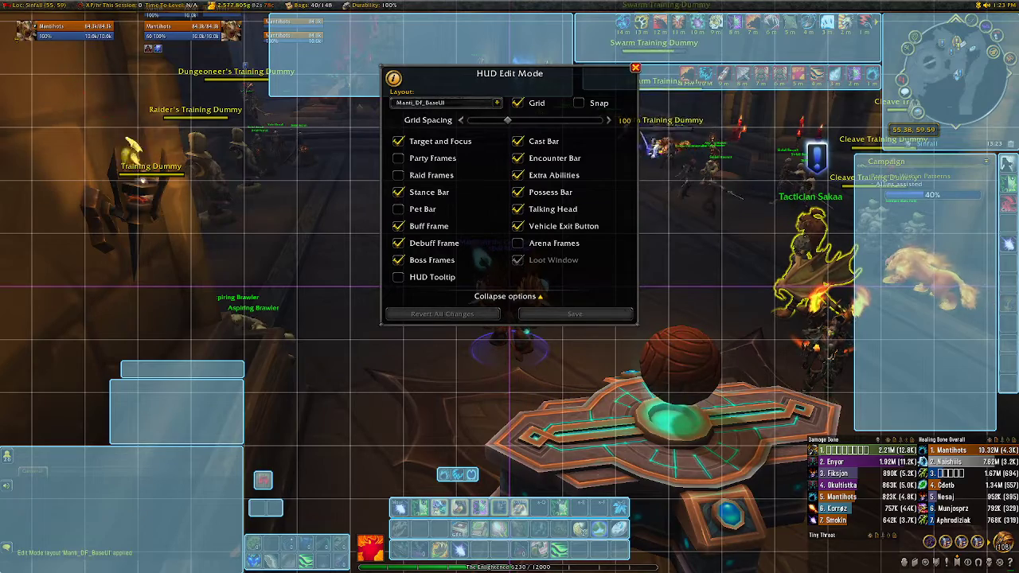
left_click_drag(477, 73, 406, 55)
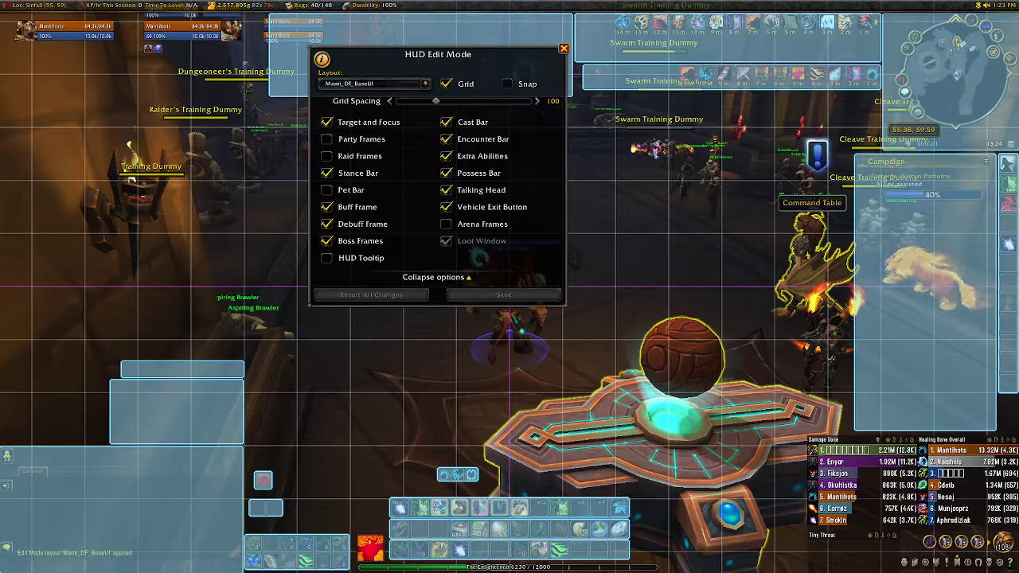
Step: View the selectable profiles in the Details! options, reverting any stray HUD frame move, and close the options
mouse_move(992, 439)
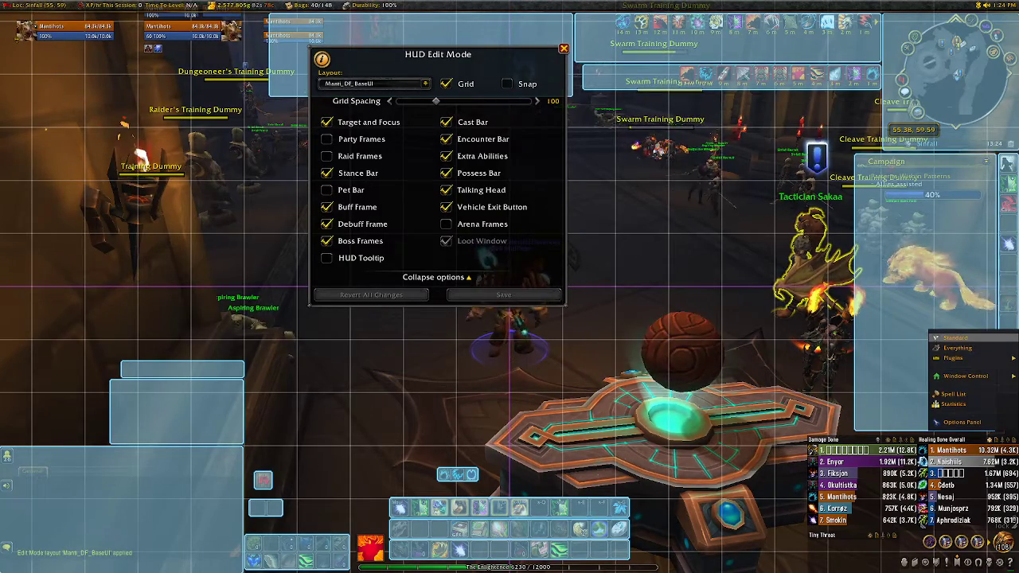
left_click(962, 422)
left_click_drag(406, 55, 697, 94)
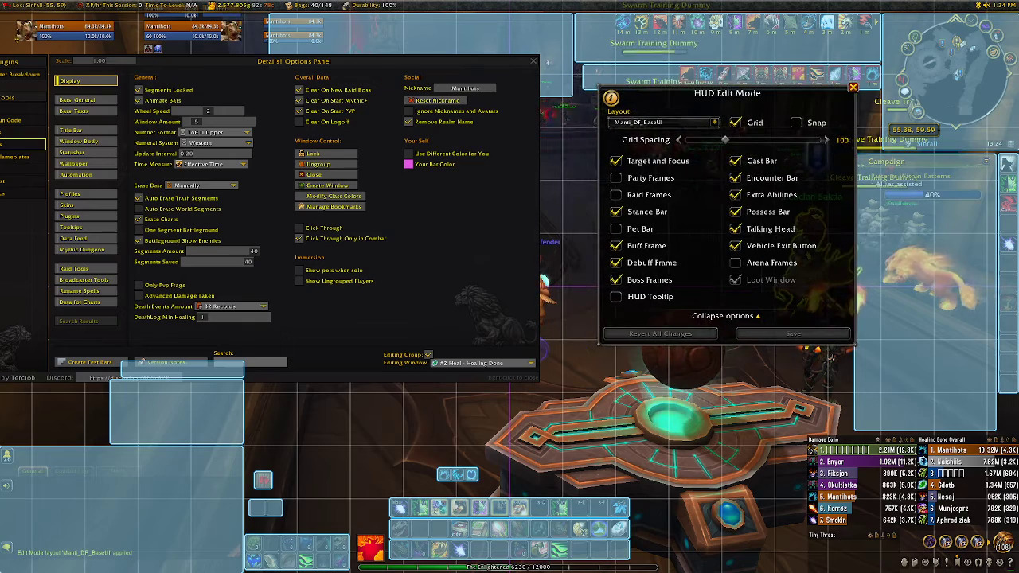
left_click_drag(358, 61, 469, 79)
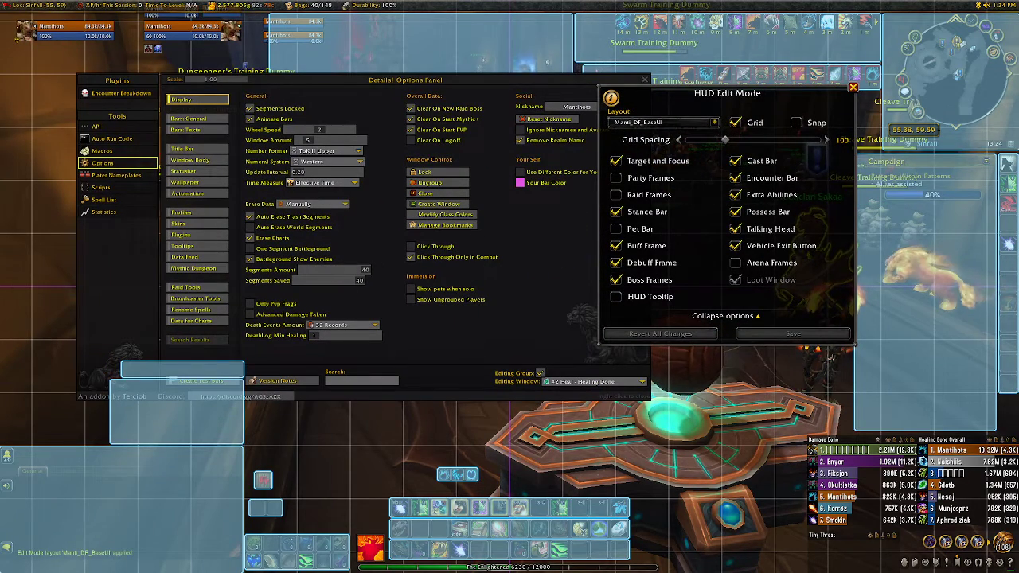
left_click(197, 212)
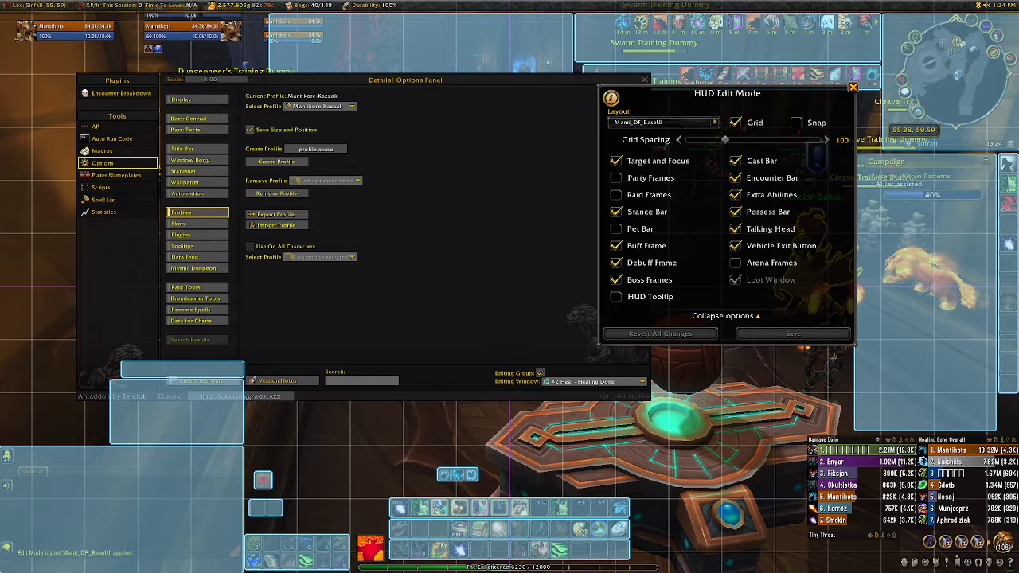
left_click(318, 106)
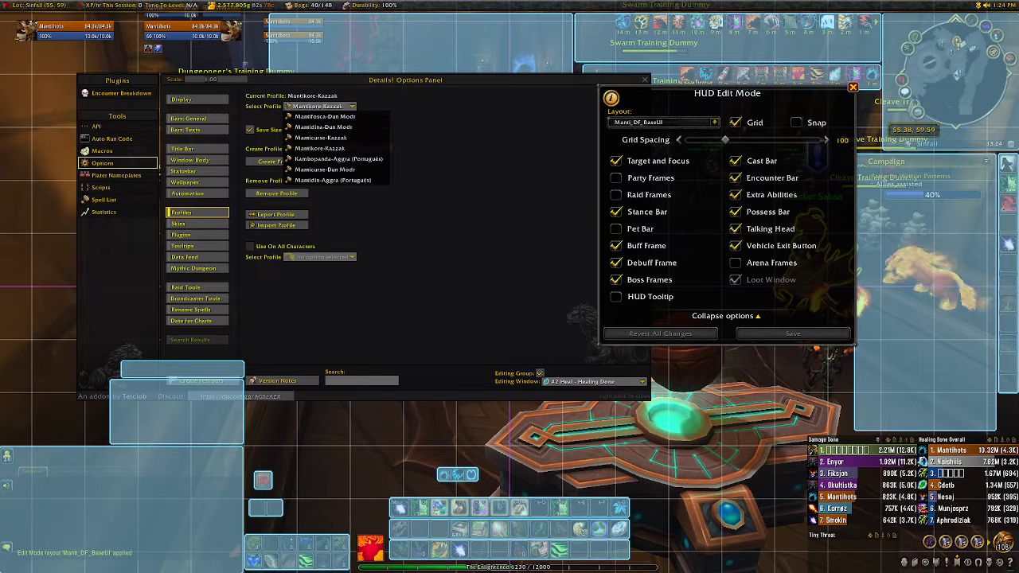
mouse_move(422, 48)
left_mouse_down()
mouse_move(355, 40)
mouse_move(416, 53)
left_mouse_up()
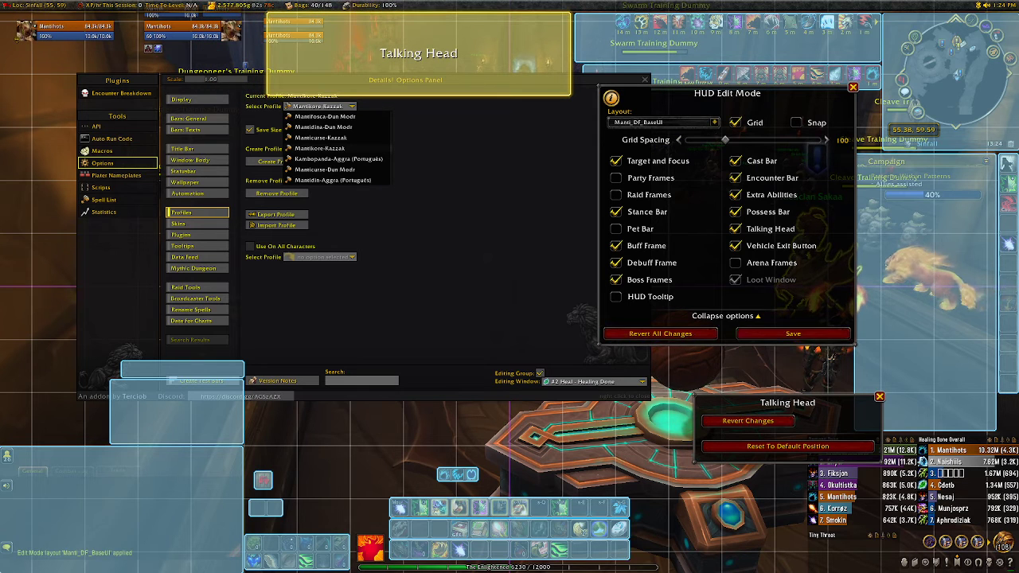
left_click(661, 334)
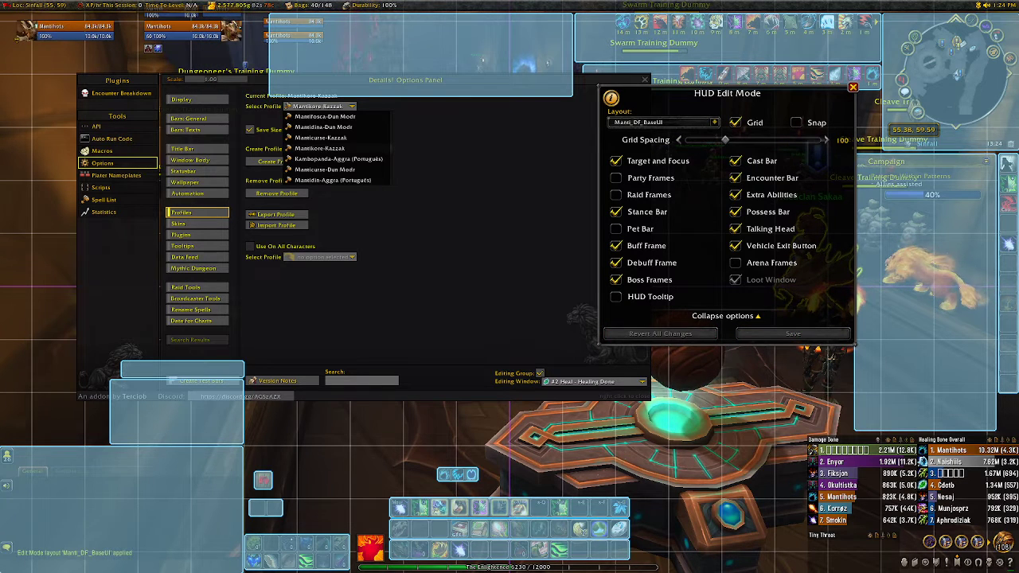
left_click_drag(445, 223, 377, 296)
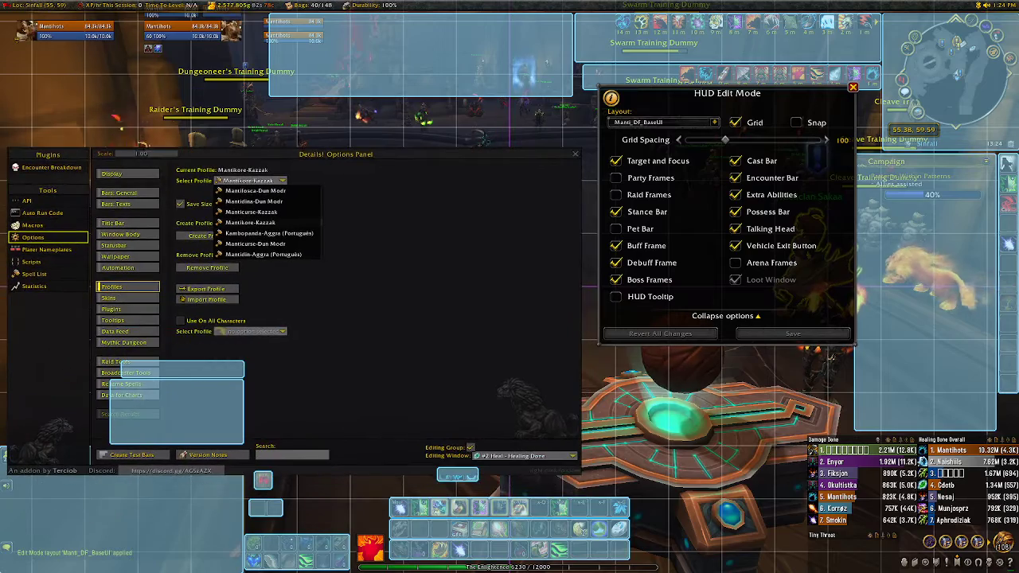
left_click(575, 155)
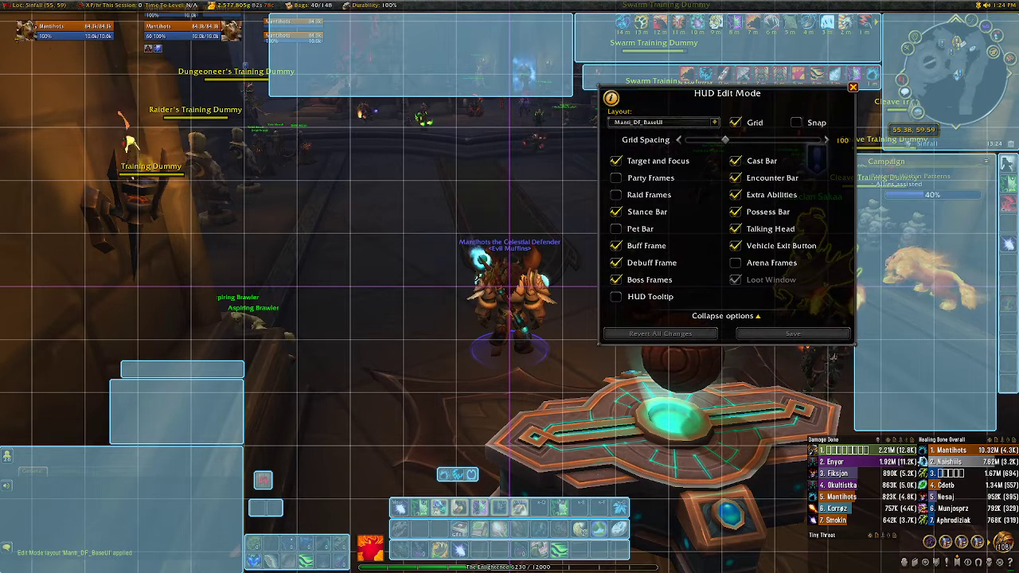
Step: Open the Shadowed UF settings with /suf and switch the active profile to Manti_DF_SUF
key("Return")
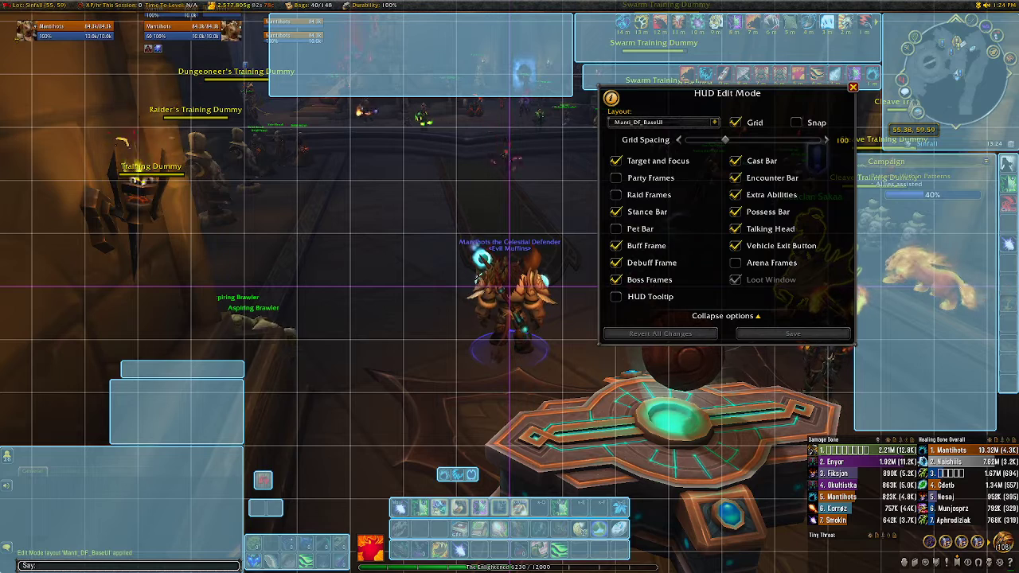
type("/suf")
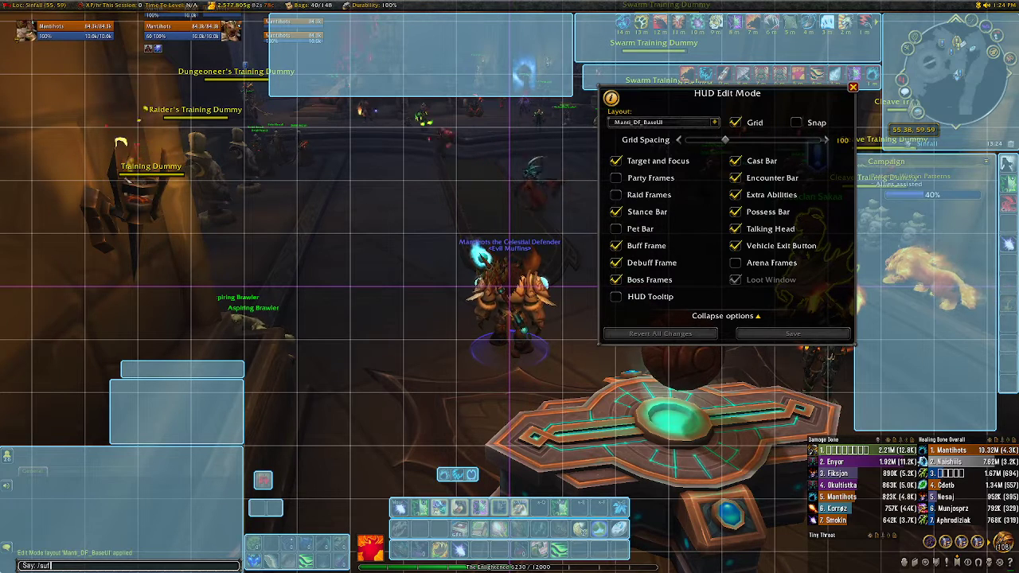
key("Return")
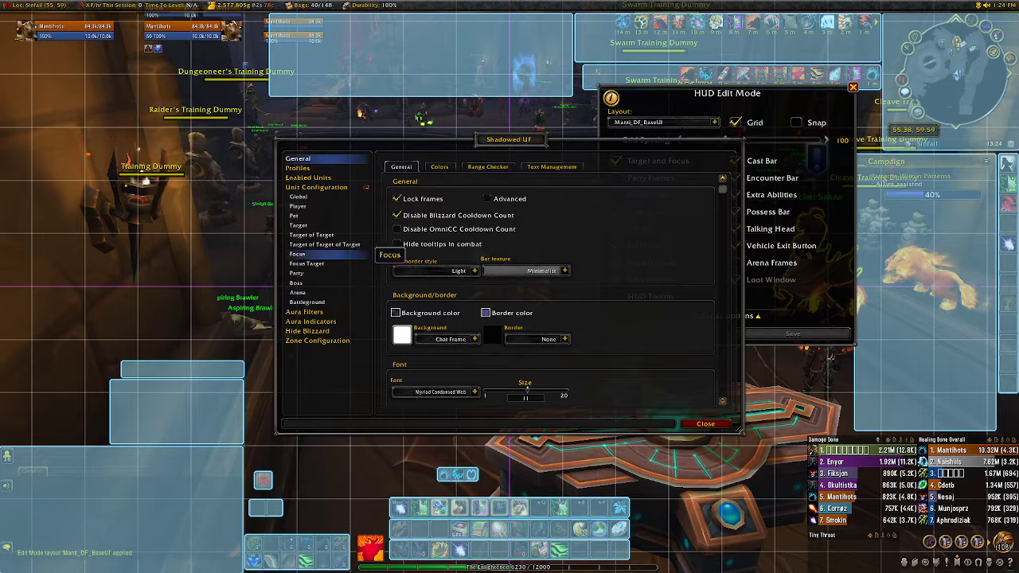
left_click(298, 168)
left_click(553, 214)
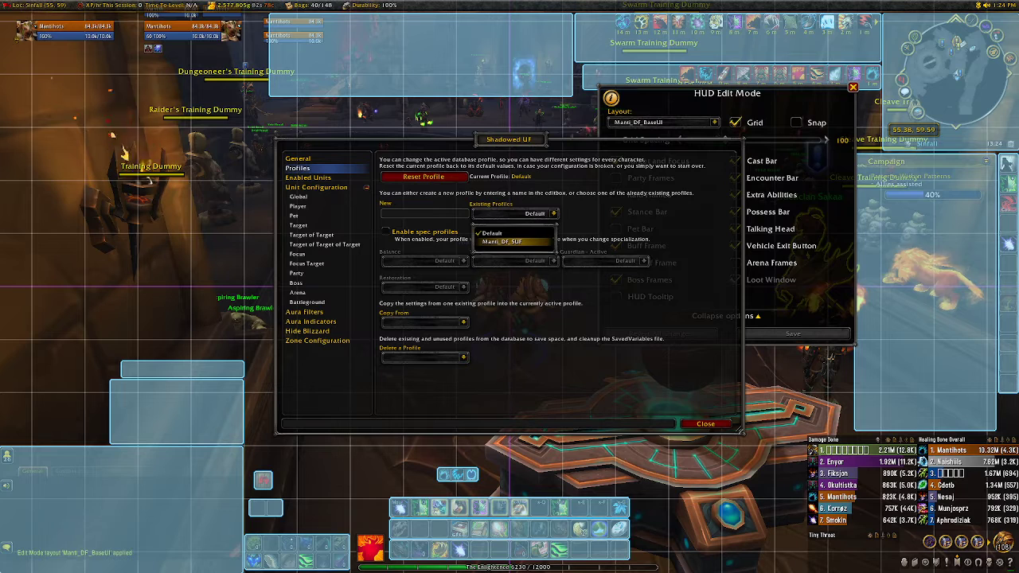
left_click(502, 241)
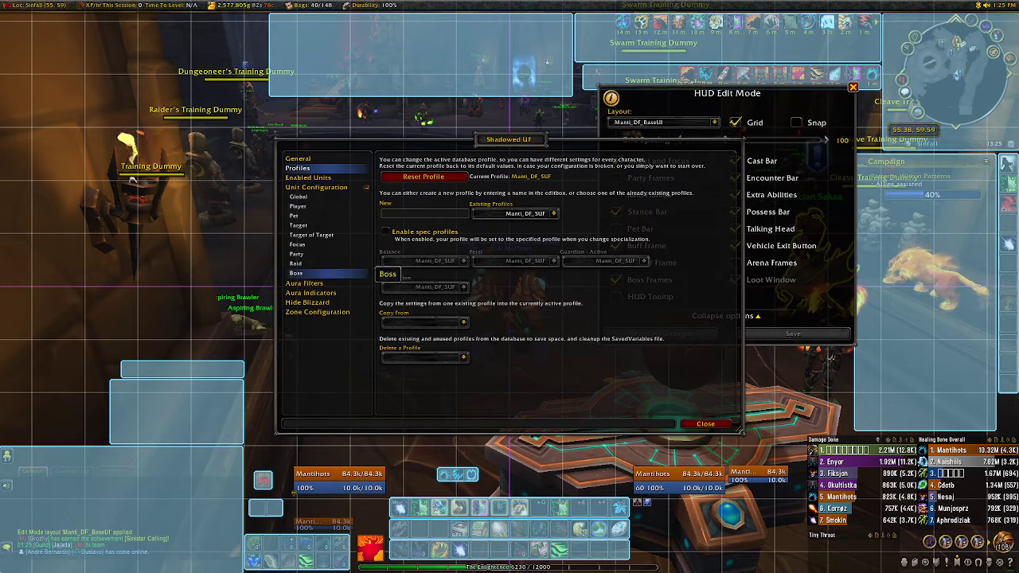
Step: Unlock the Shadowed UF frames in the general settings and close the settings window
left_click(299, 158)
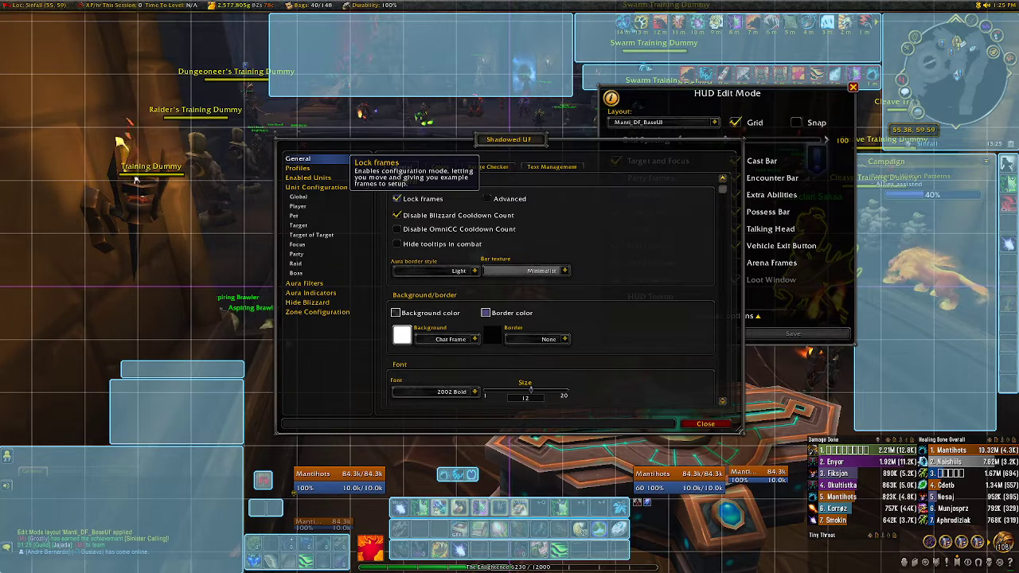
left_click(397, 199)
left_click(705, 423)
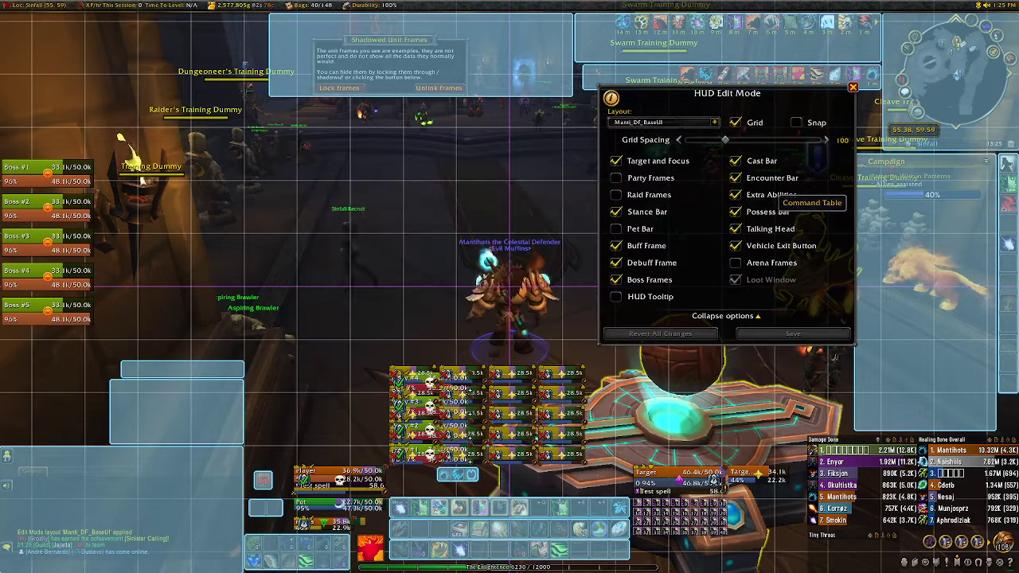
Step: Try moving the Talking Head frame and the Shadowed Unit Frames notice, and revert all HUD layout changes
left_click_drag(441, 17, 416, 117)
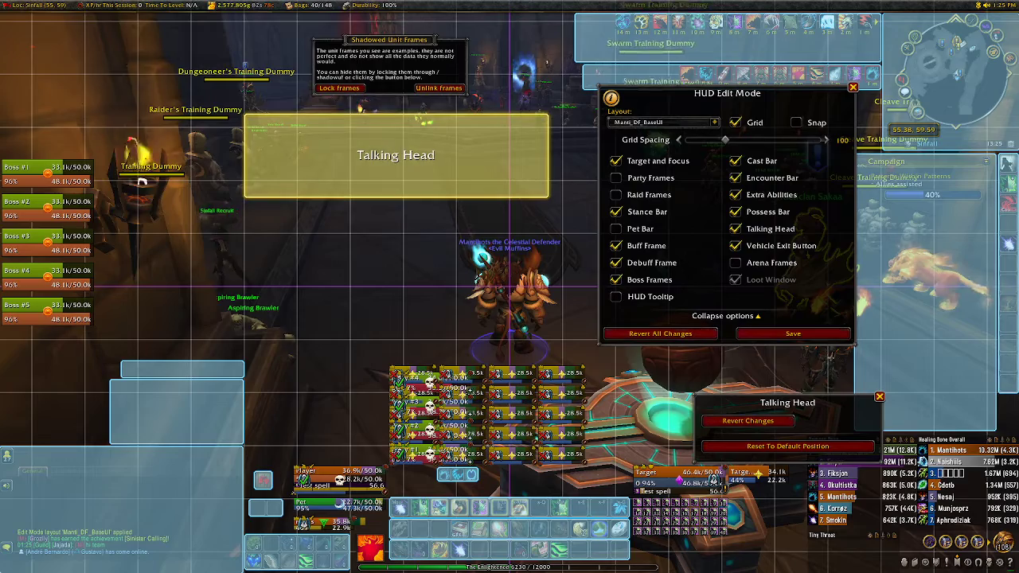
left_click_drag(389, 40, 360, 238)
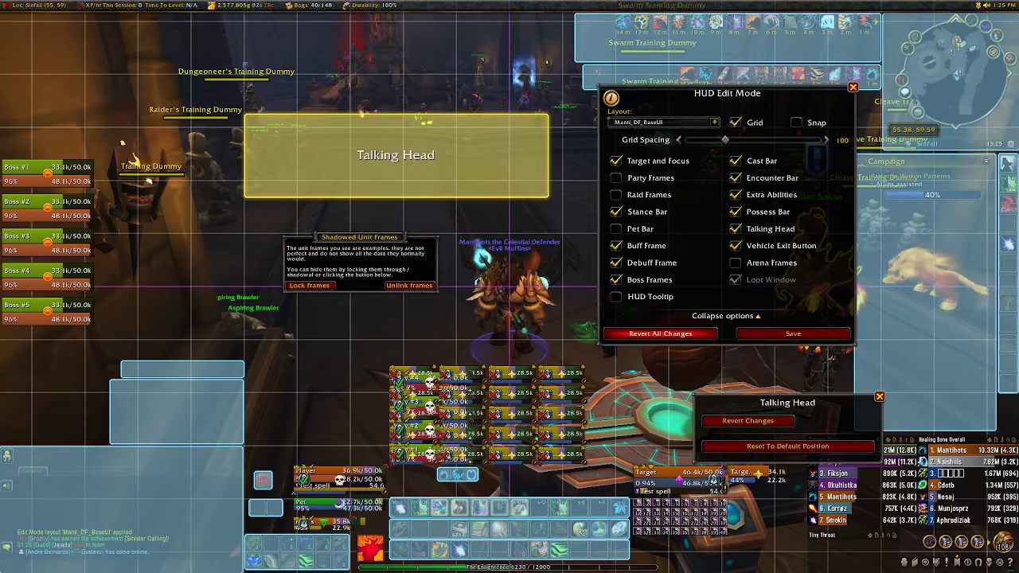
left_click(661, 333)
Step: Reposition the Shadowed Unit Frames notice and the HUD Edit Mode window so the character and raid frames are unobstructed
left_click_drag(369, 232, 345, 129)
left_click_drag(727, 94, 688, 159)
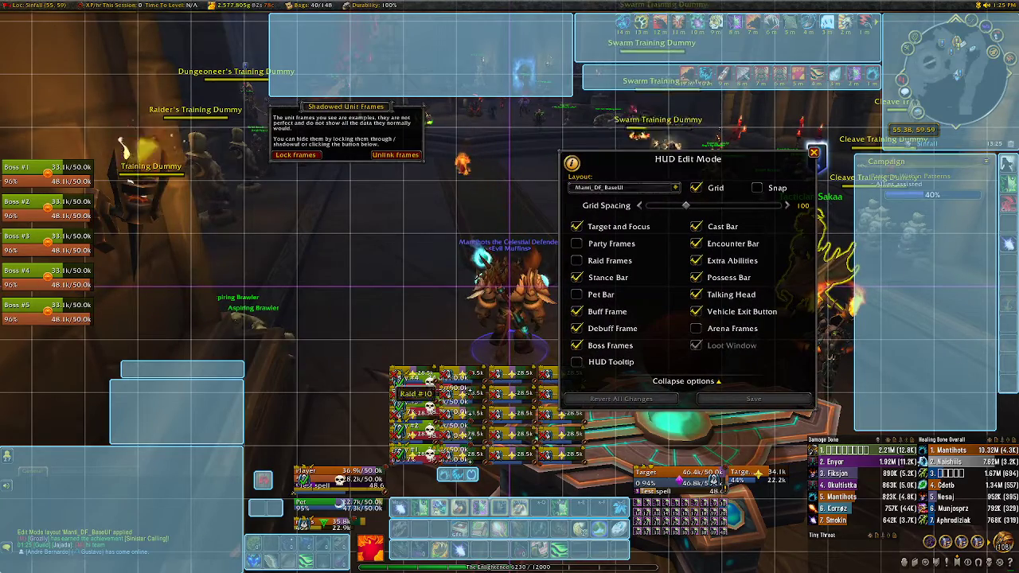
left_click_drag(688, 159, 133, 22)
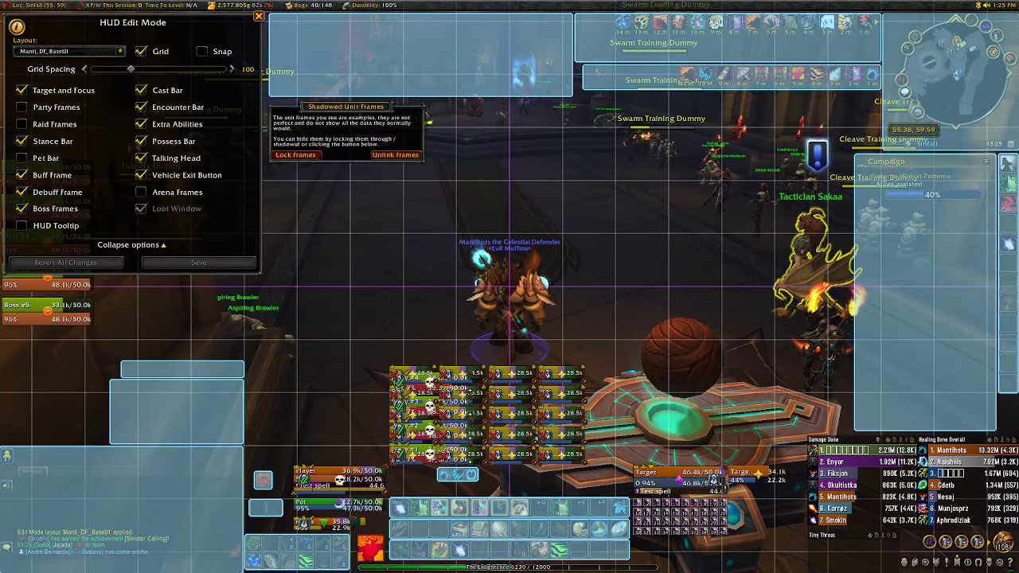
Step: Open the Shadowed UF settings with /suf and toggle the Raid unit off and back on under Enabled Units
key("Return")
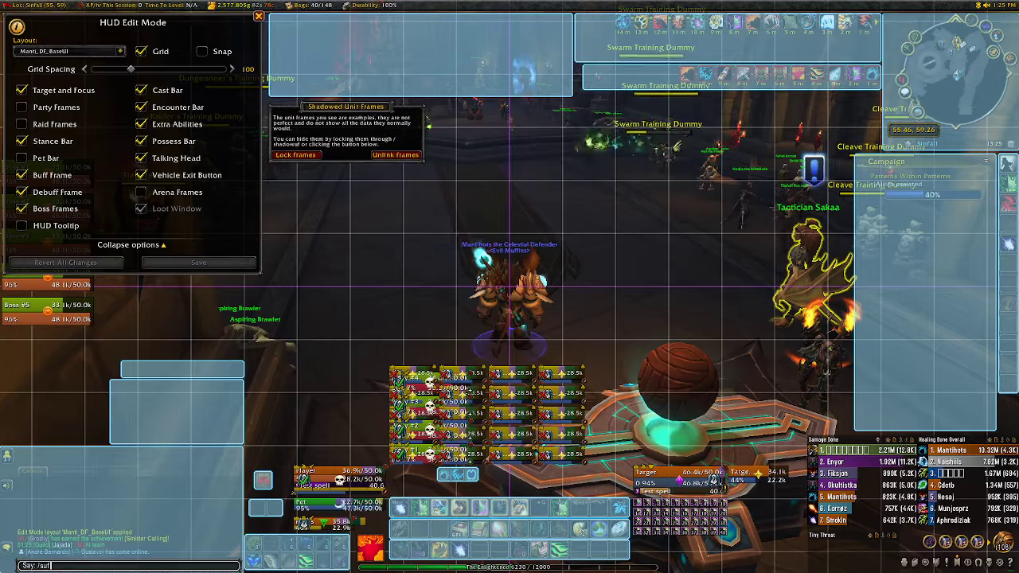
type("/suf")
key("Return")
left_click(308, 177)
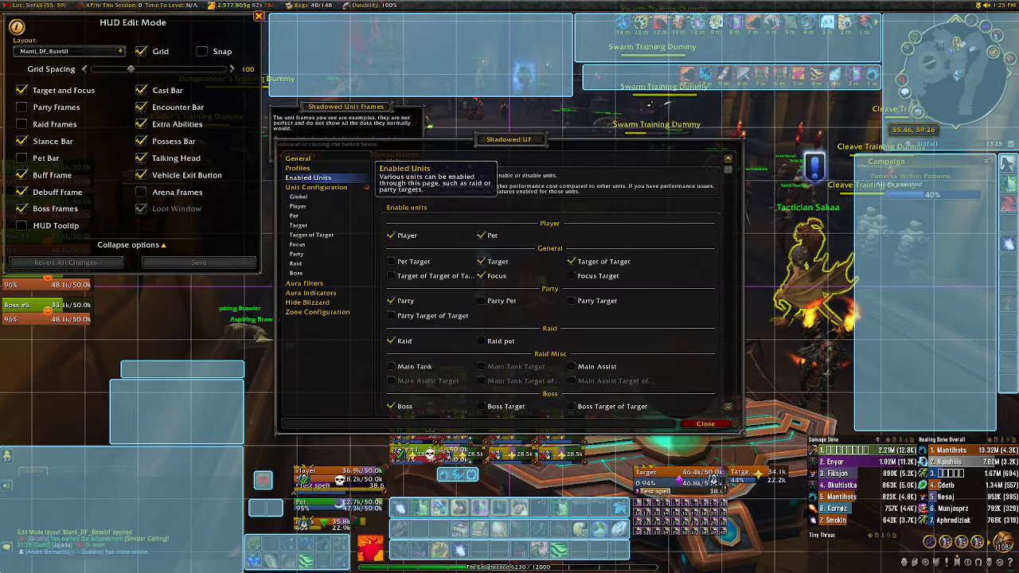
left_click(391, 340)
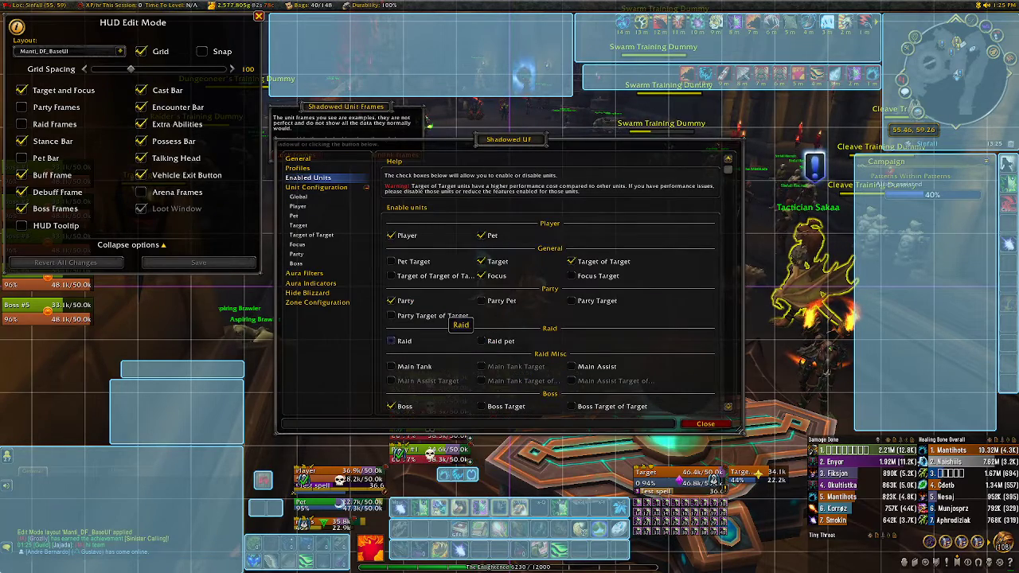
left_click_drag(508, 139, 879, 139)
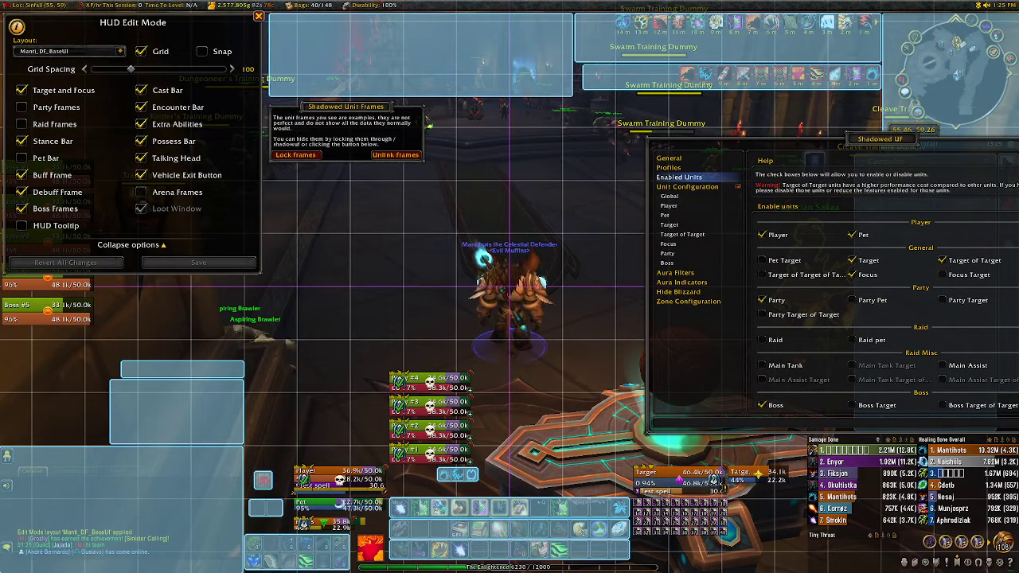
left_click(763, 340)
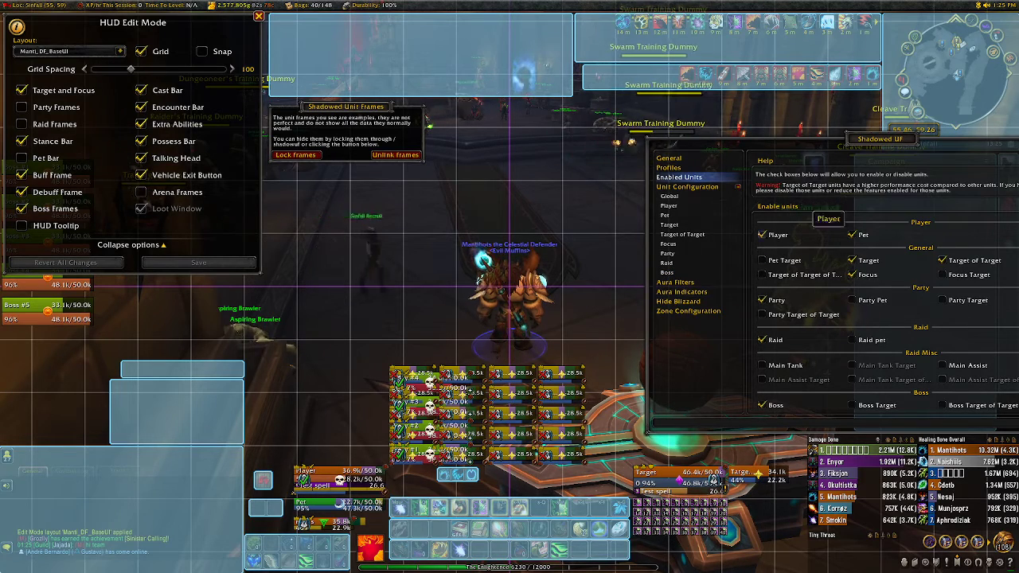
Step: Toggle the Party unit off and back on under Enabled Units, and close the Shadowed UF settings
left_click(763, 300)
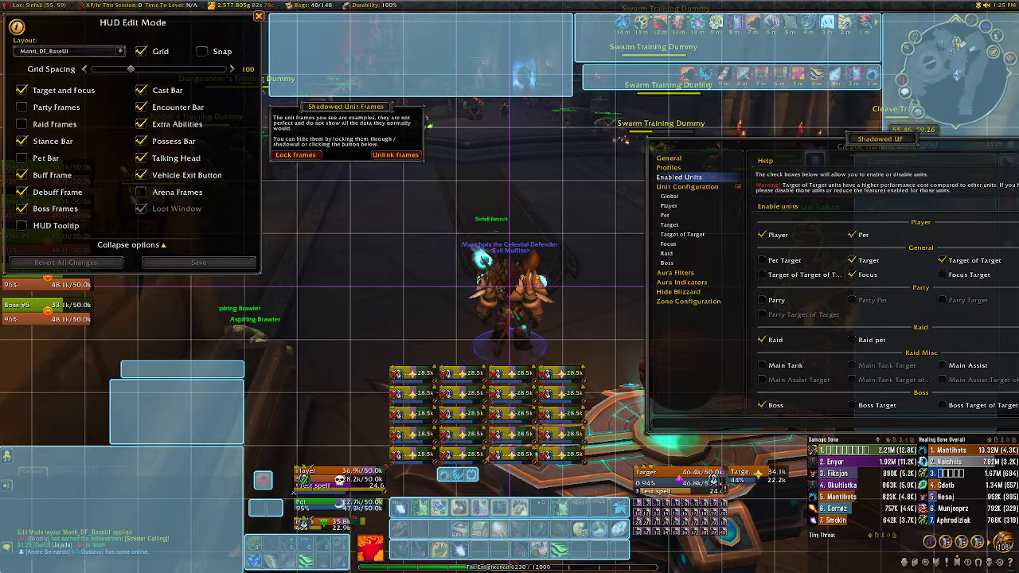
left_click(762, 300)
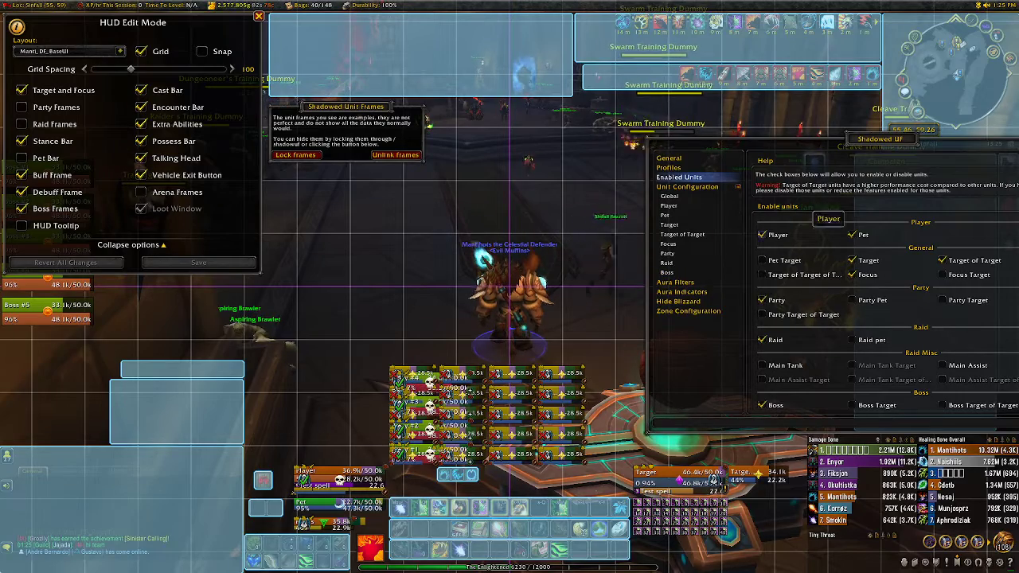
left_click_drag(880, 139, 684, 101)
left_click(882, 385)
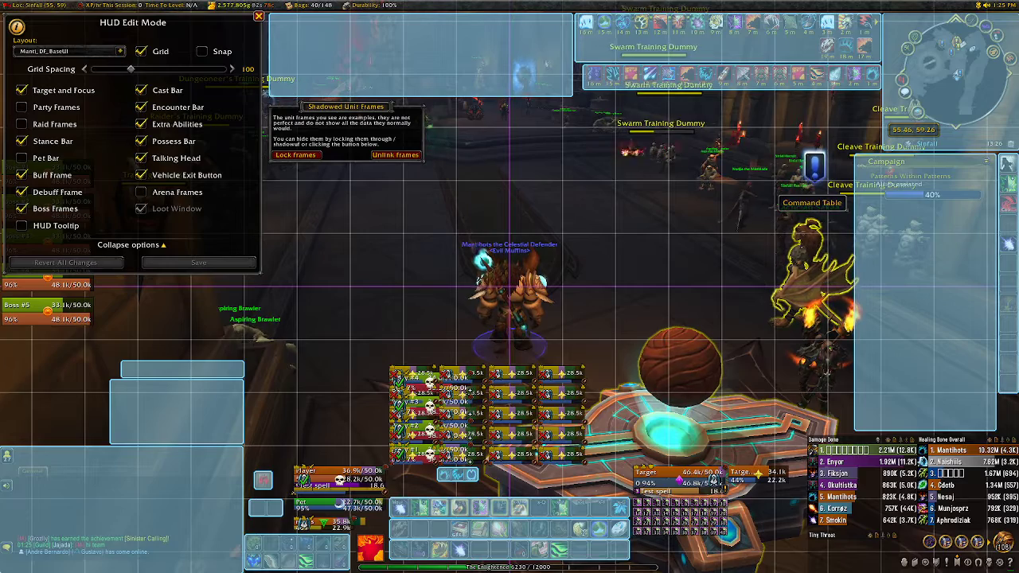
Step: Open the Deadly Boss Mods window with /dbm and show its options
key("Return")
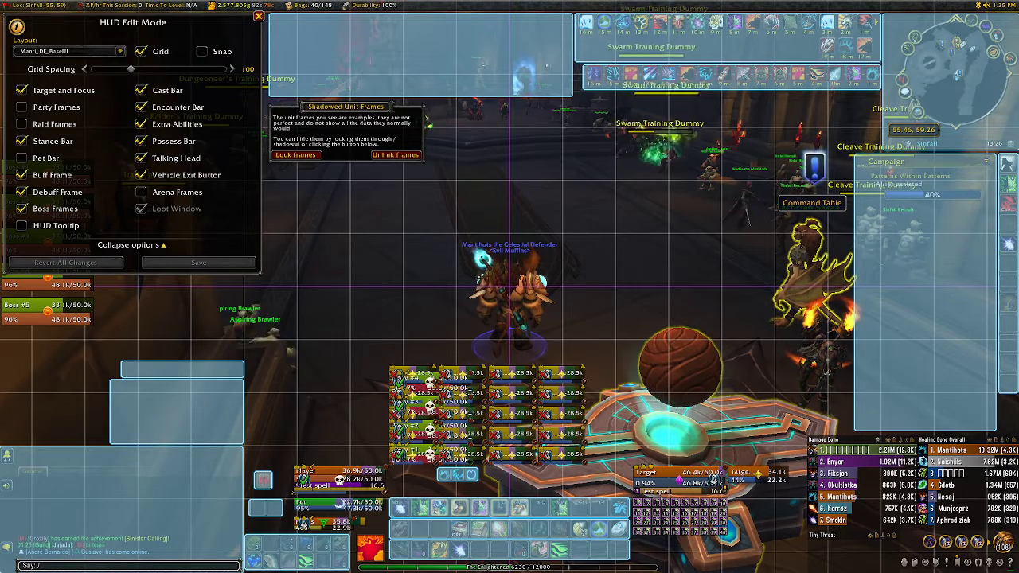
type("/dmb")
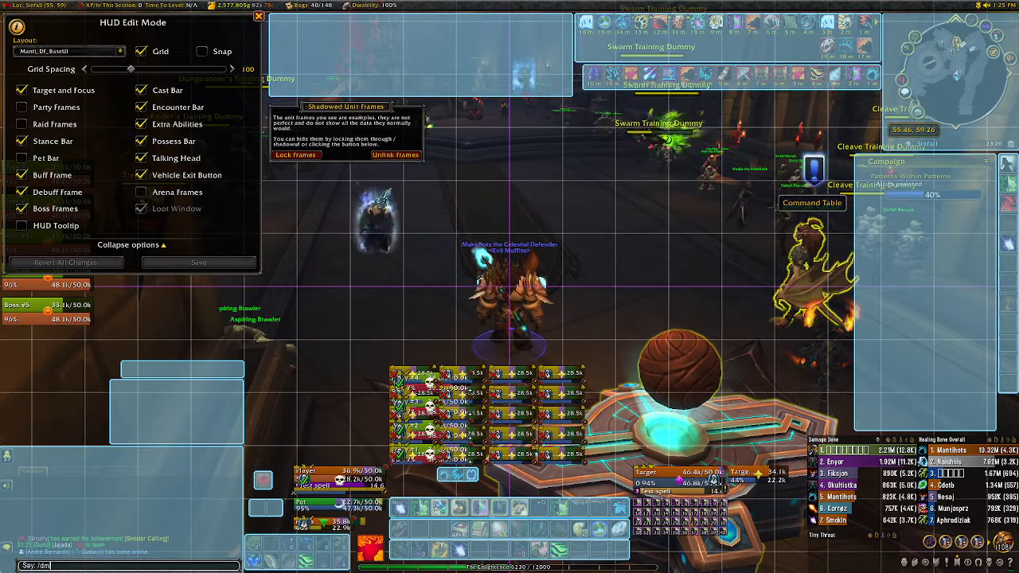
key("BackSpace")
key("BackSpace")
type("bm")
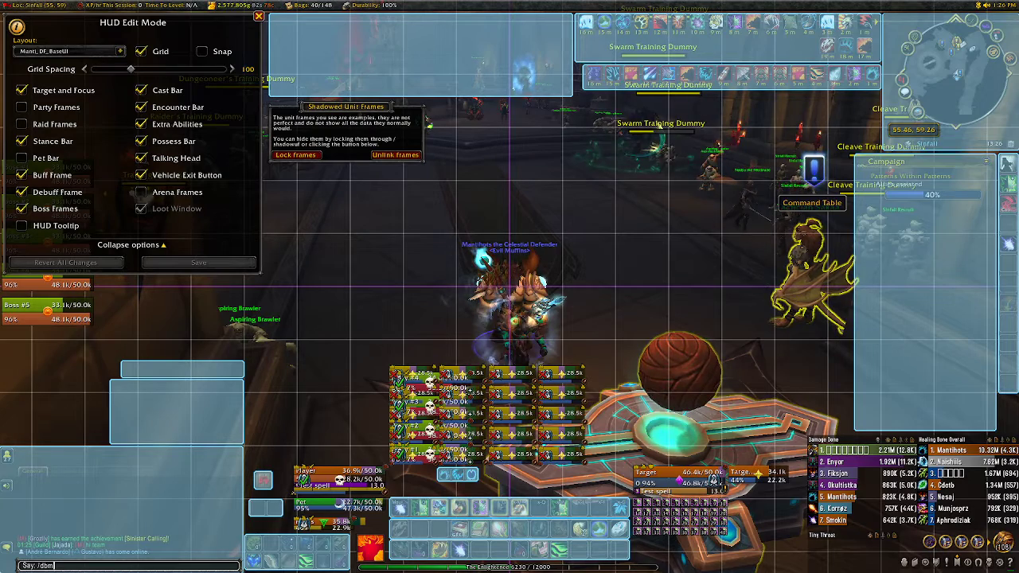
key("Return")
left_click(660, 125)
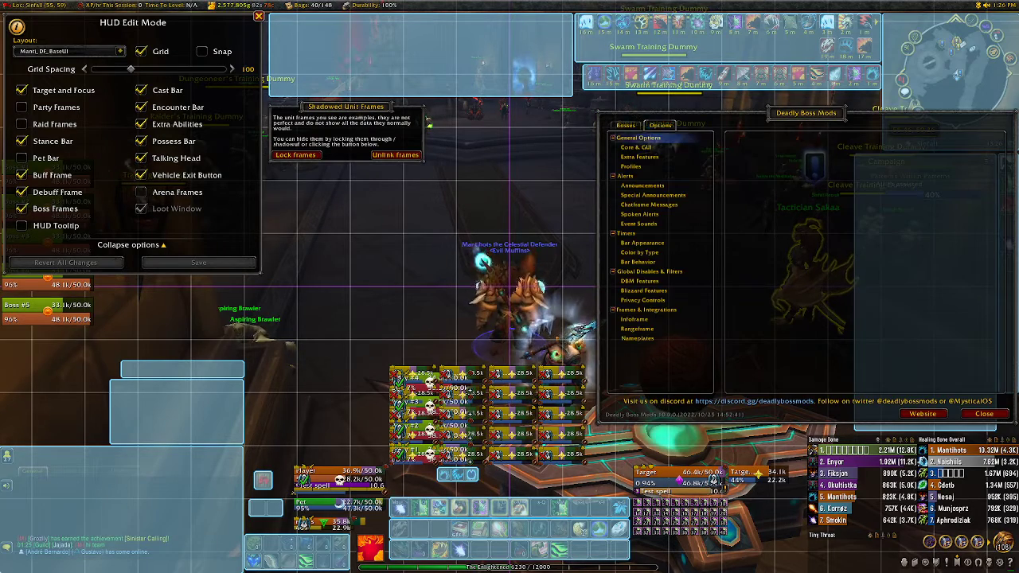
Step: Start the Deadly Boss Mods test bars, make the bars movable, and close the options window to preview their placement
left_click(780, 215)
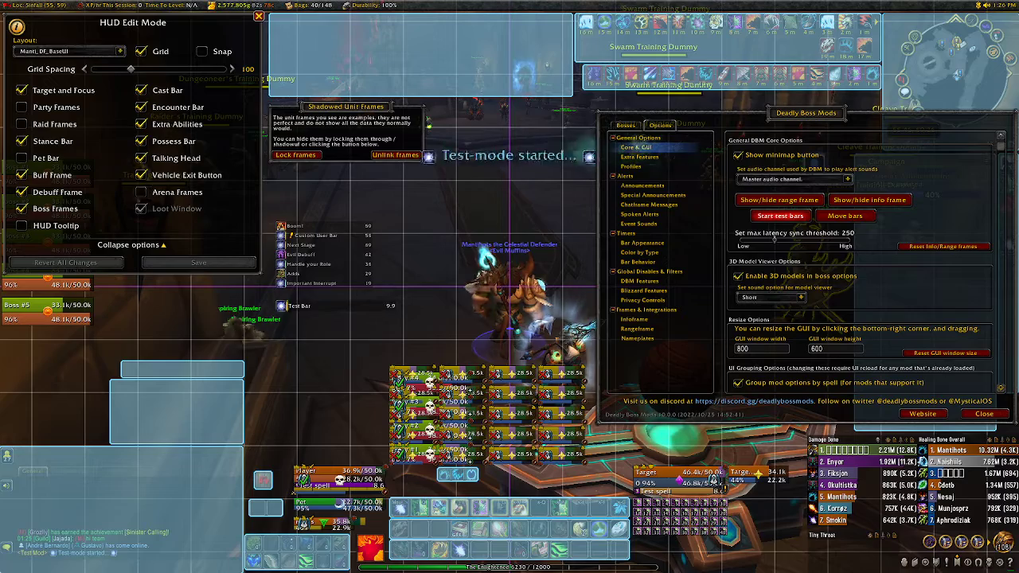
left_click(844, 216)
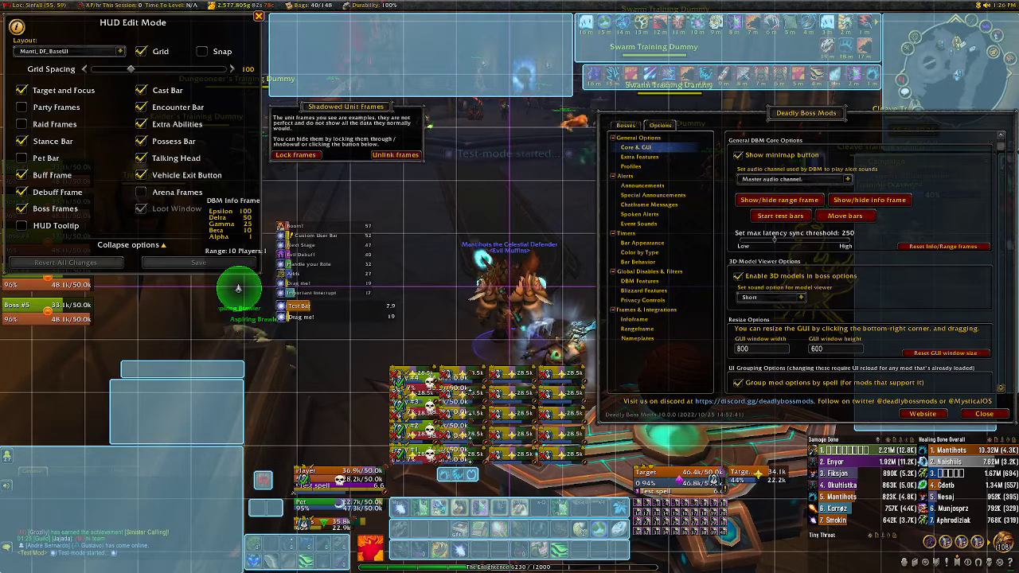
left_click(983, 414)
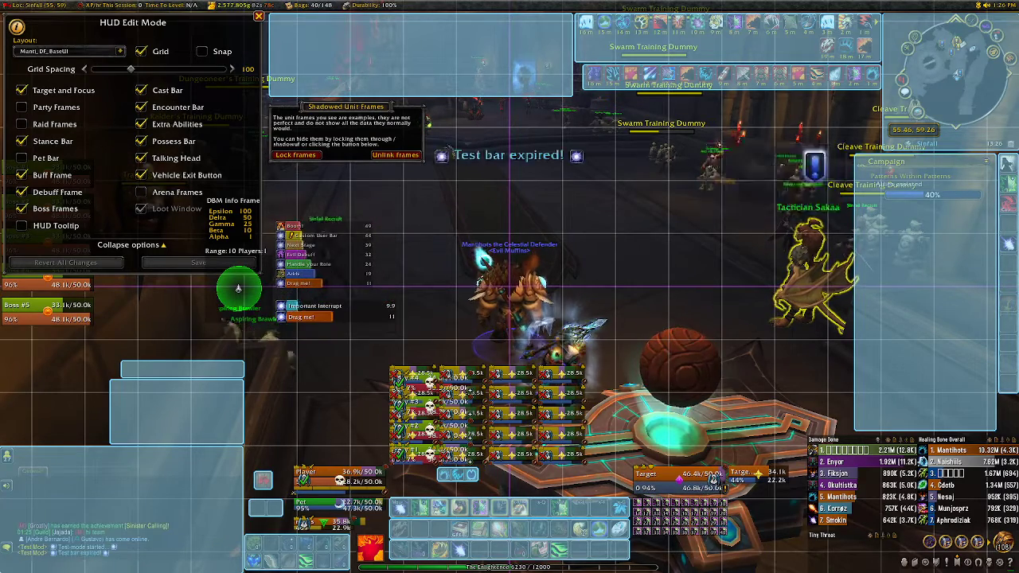
Step: Move the character away from the command table and turn the camera to view the HUD layout over open floor
left_click_drag(510, 286, 517, 315)
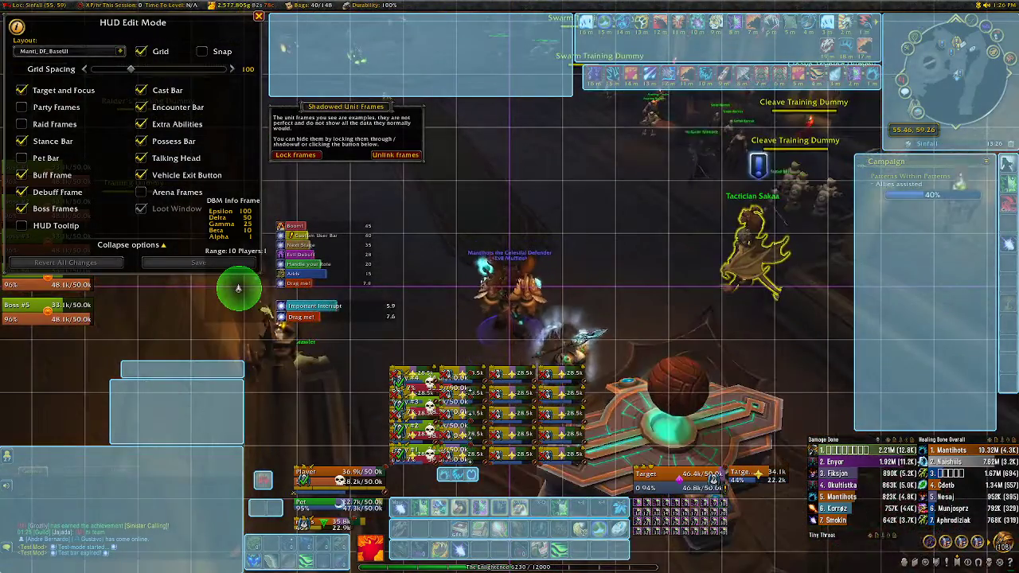
key("w")
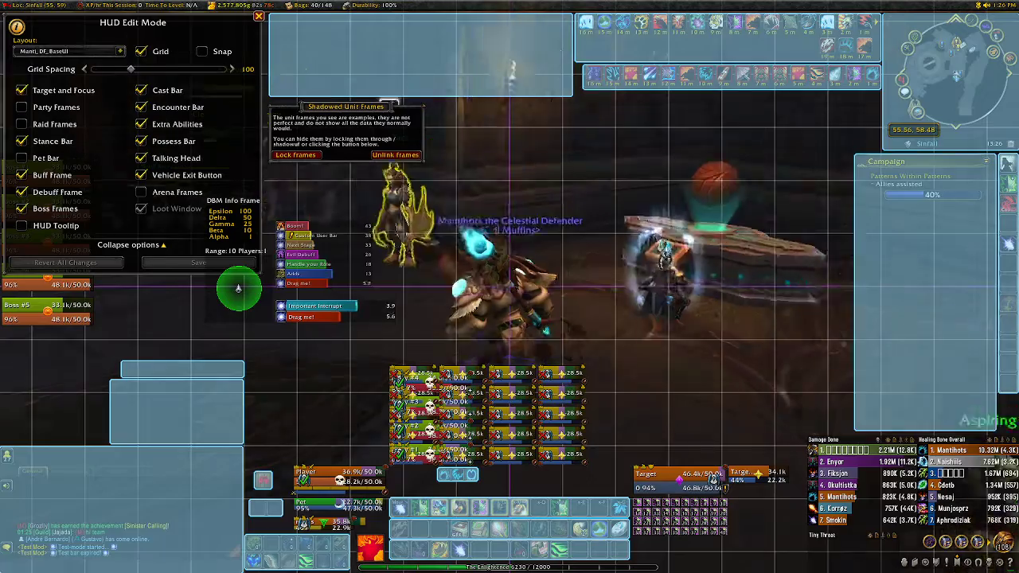
key("d")
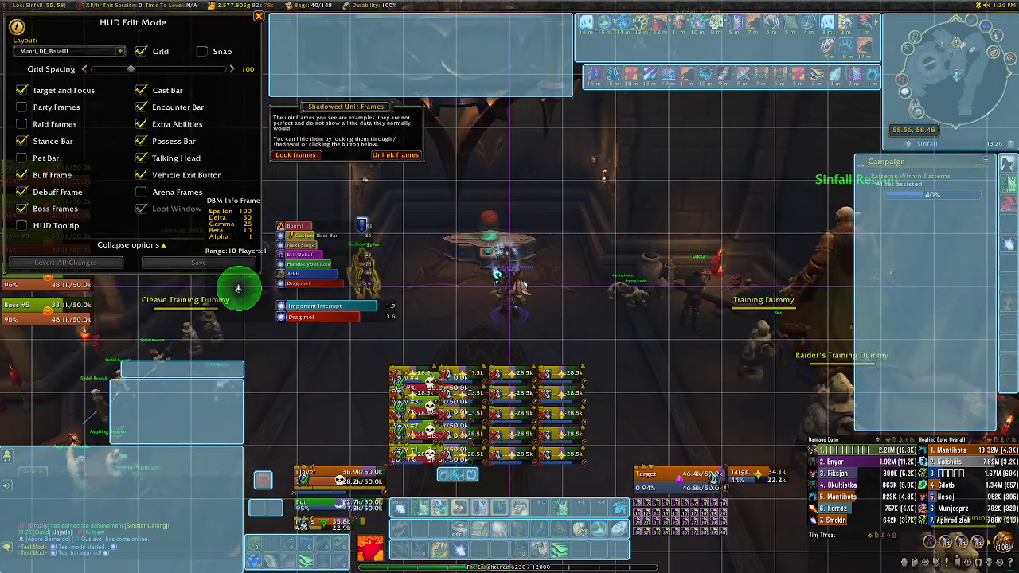
key("w")
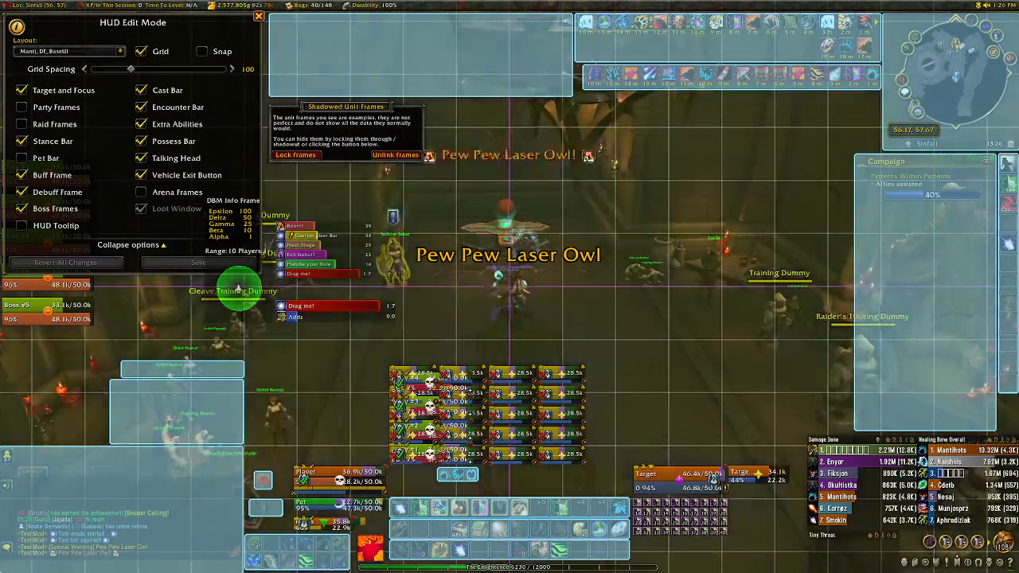
key("d")
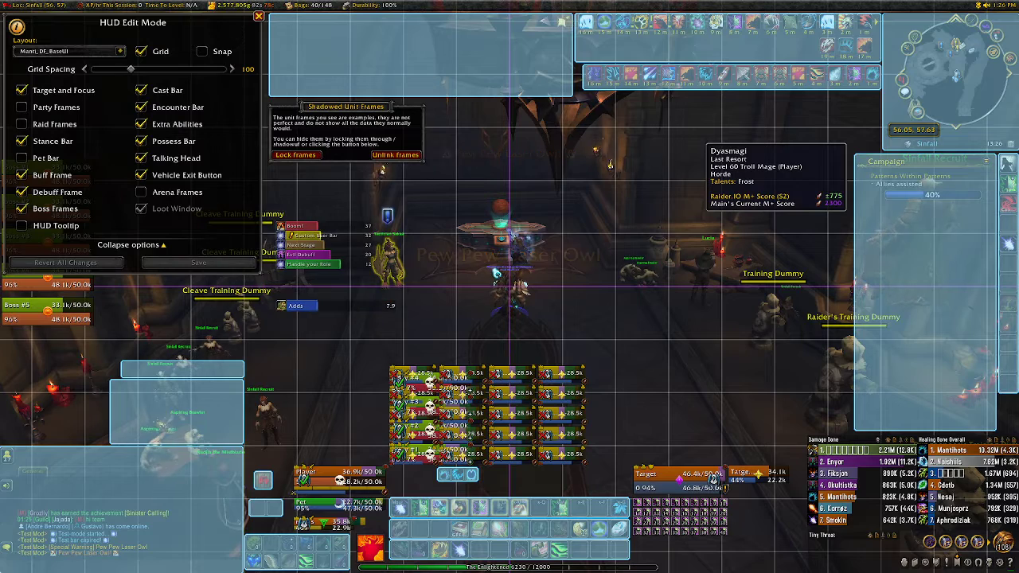
Step: Open WeakAuras with /wa and move the Ironfur progress bar to just above the player frame
key("Return")
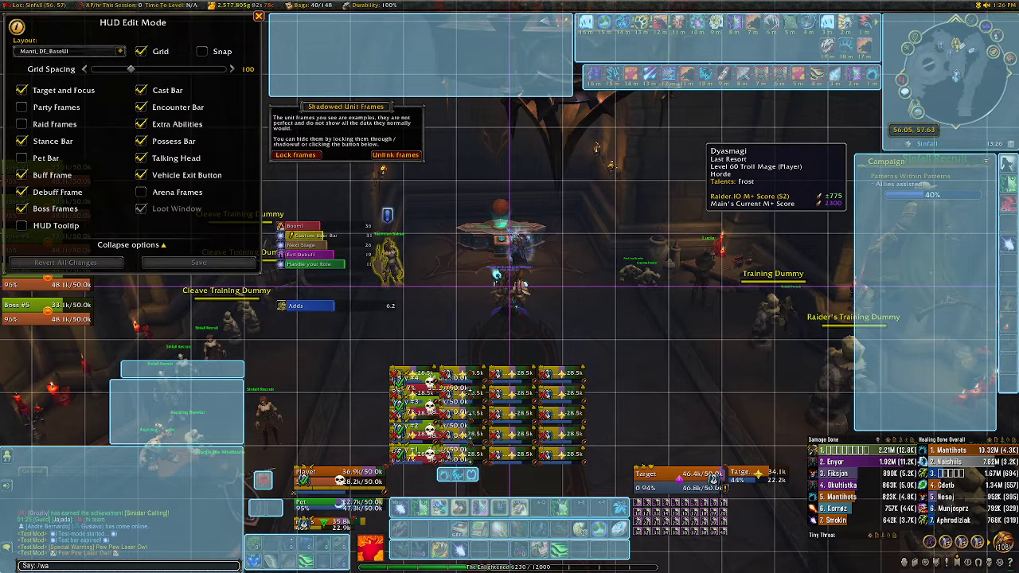
key("Return")
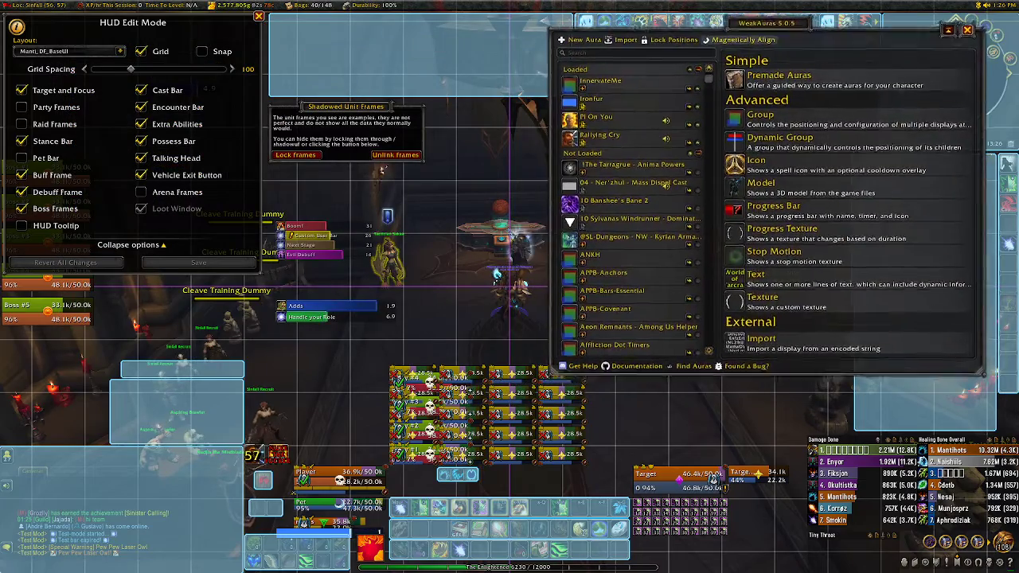
left_click_drag(753, 21, 749, 37)
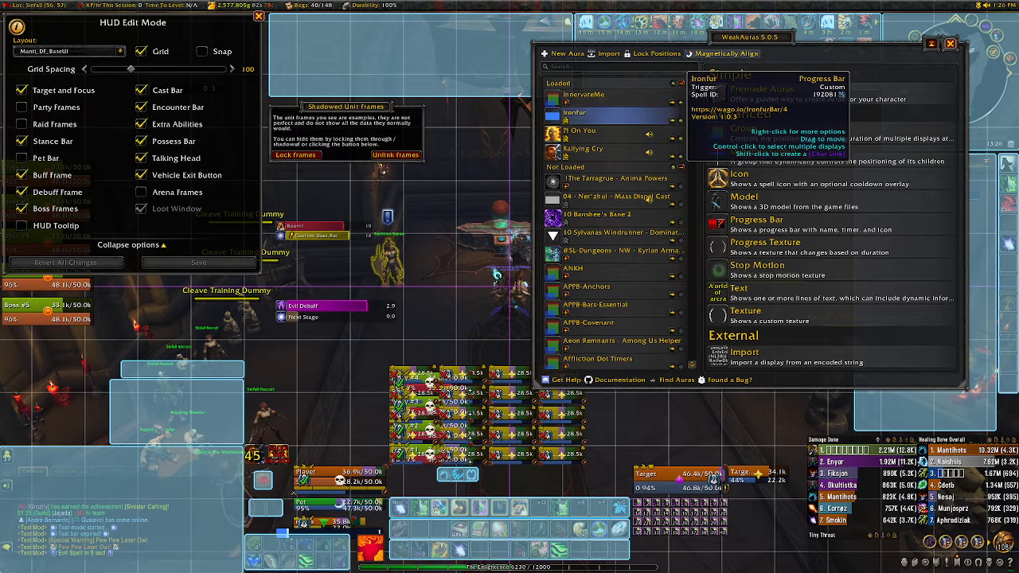
left_click(601, 116)
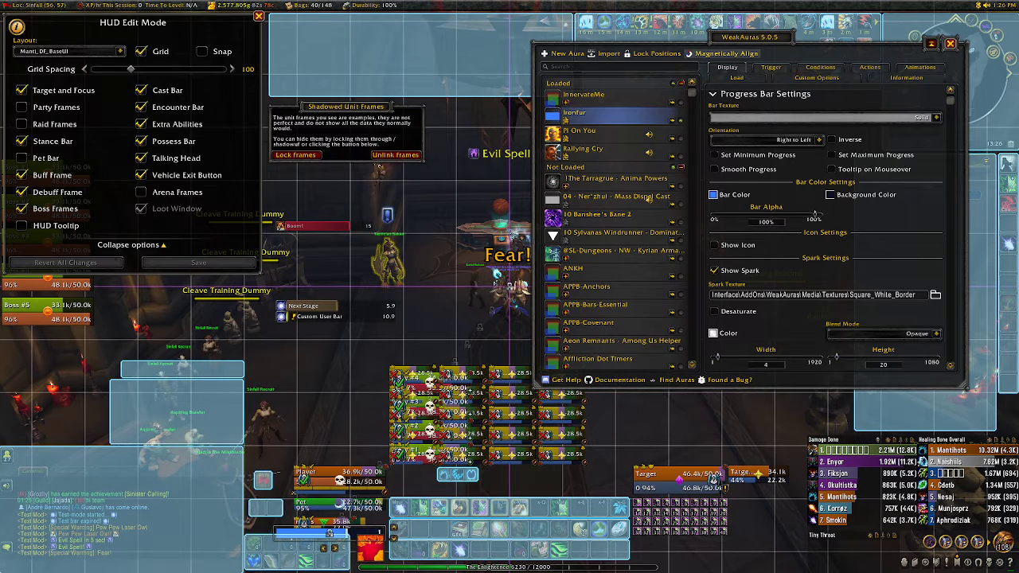
left_click_drag(330, 533, 333, 454)
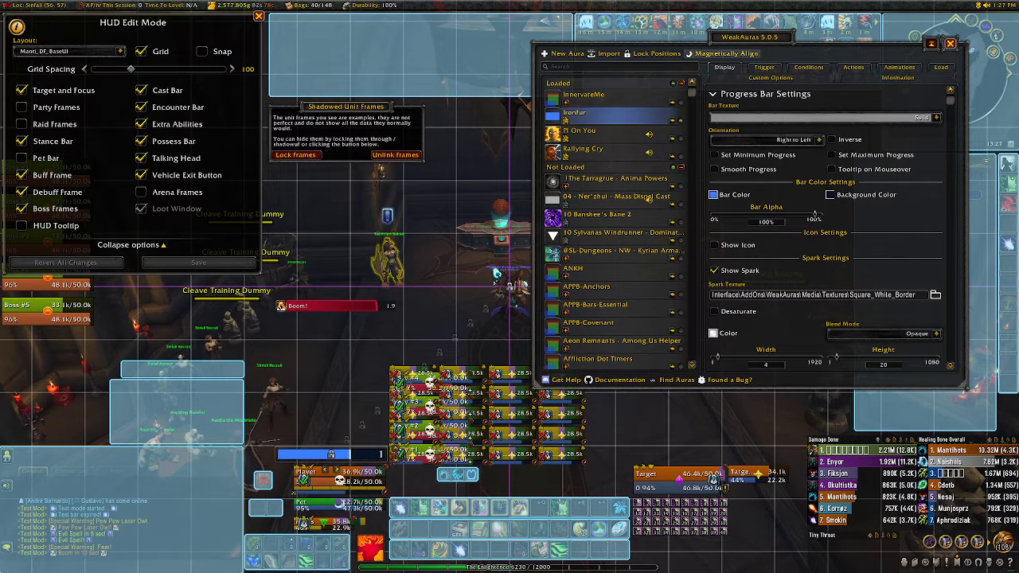
Step: Set the Ironfur progress bar's width to 180 in its position settings
scroll(826, 230, "down", 2)
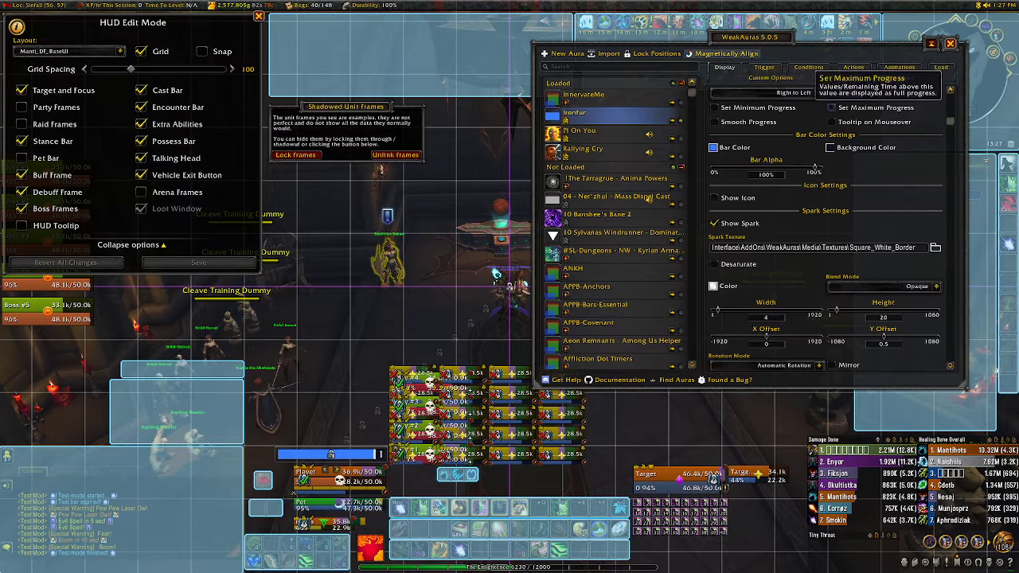
scroll(828, 239, "up", 2)
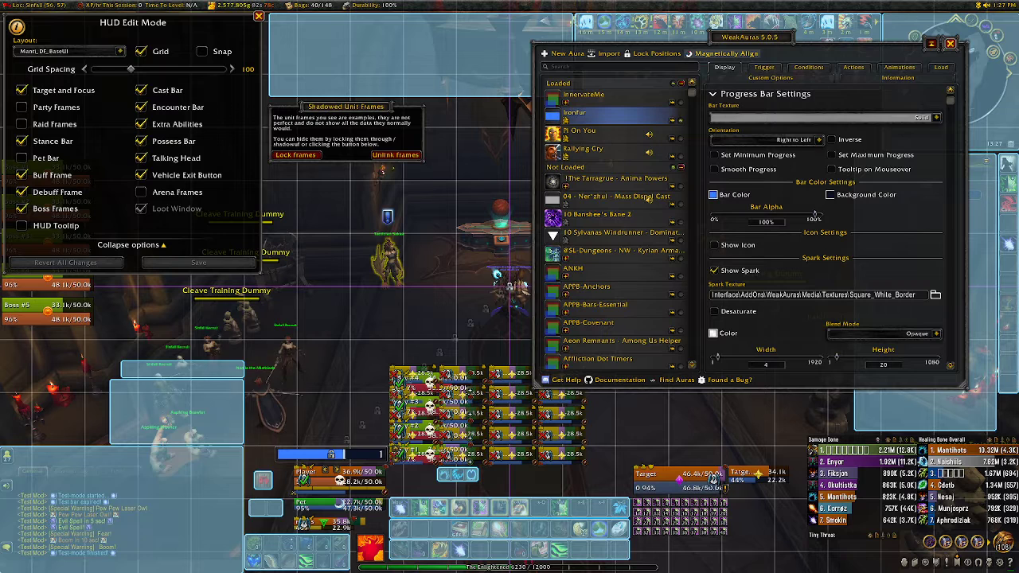
scroll(828, 231, "down", 2)
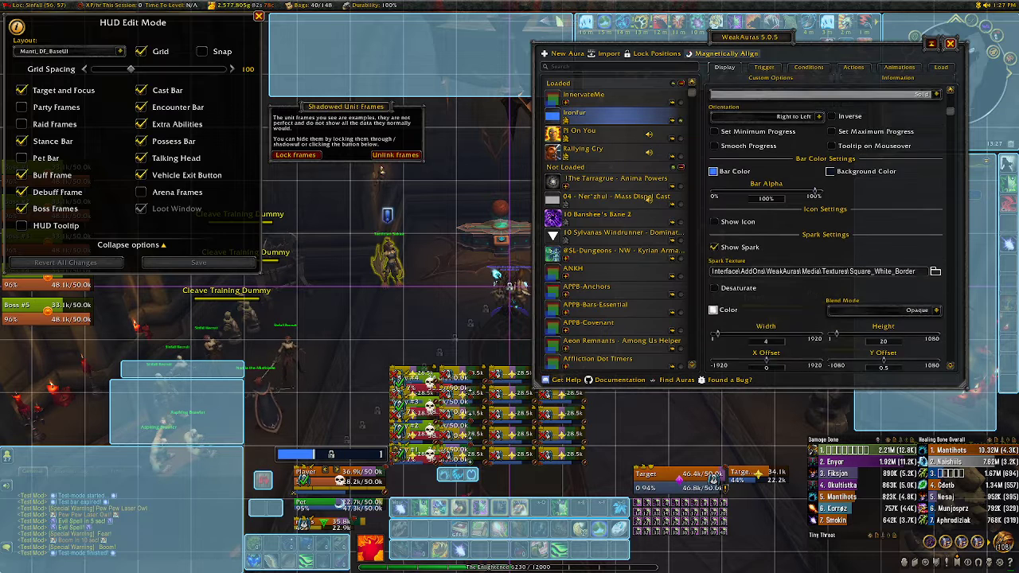
scroll(828, 231, "down", 5)
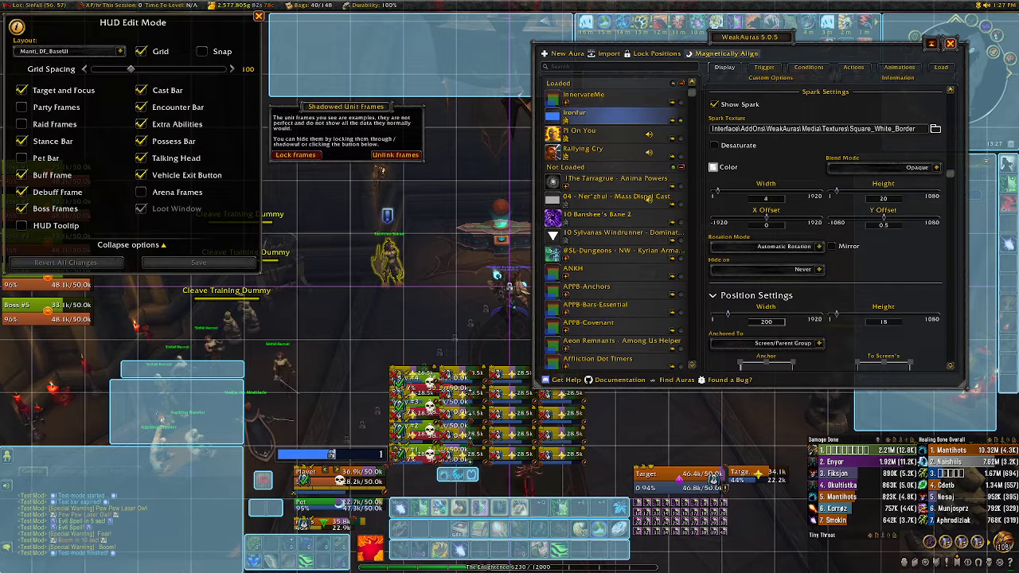
double_click(767, 321)
type("180")
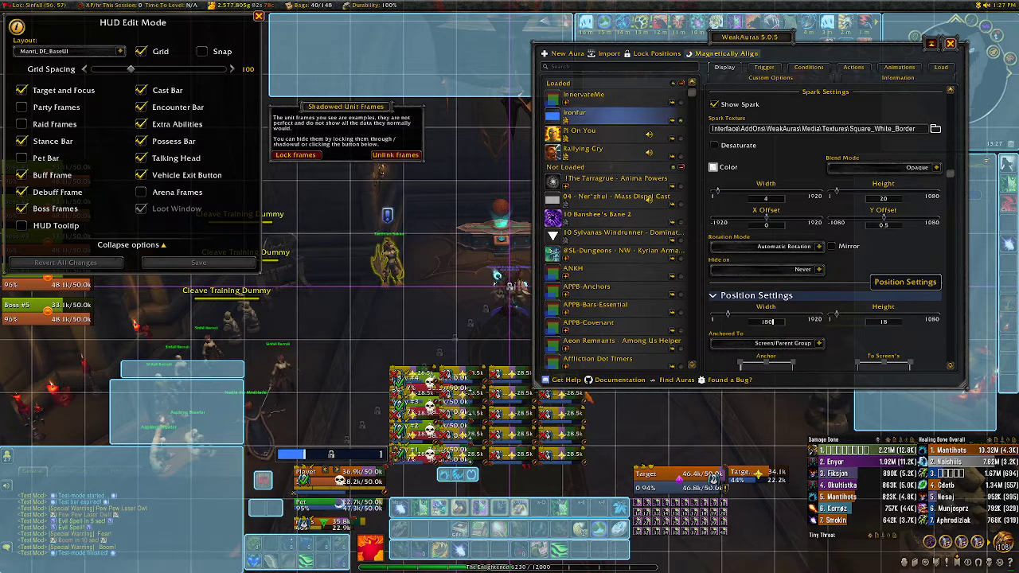
key("Return")
left_click_drag(775, 322, 765, 321)
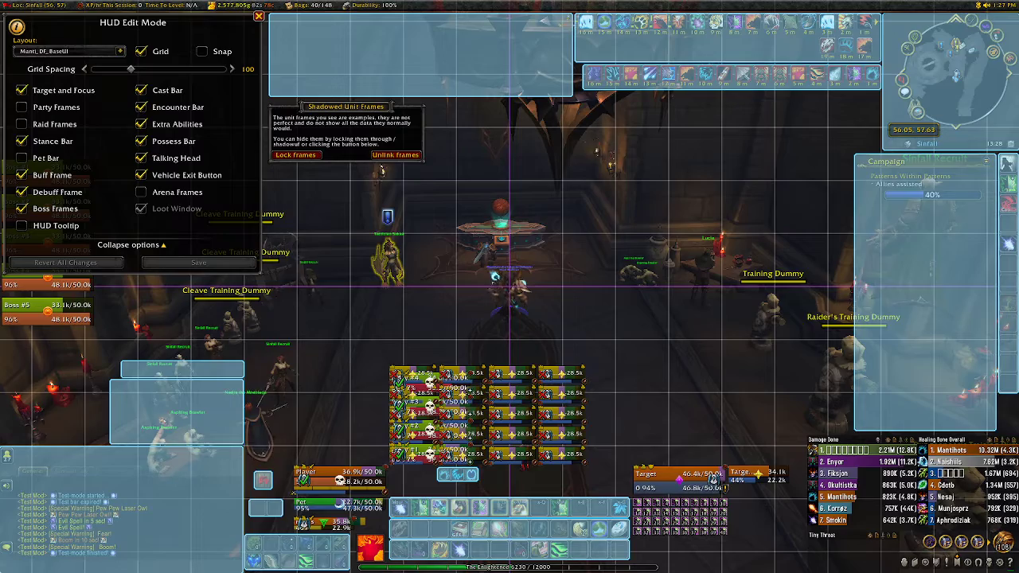
Step: Lock the Shadowed Unit Frames and exit HUD Edit Mode
left_click(295, 155)
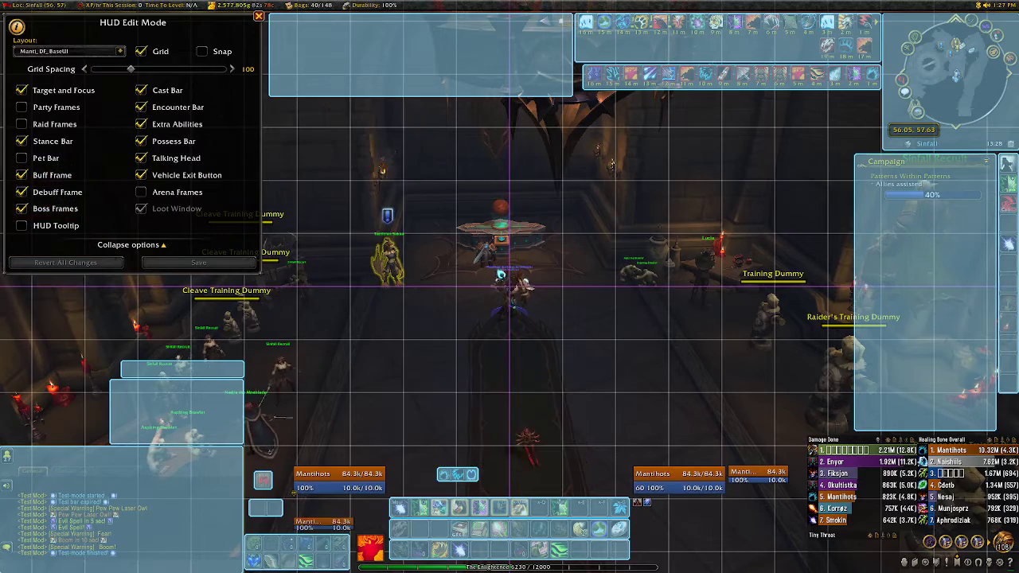
key("Escape")
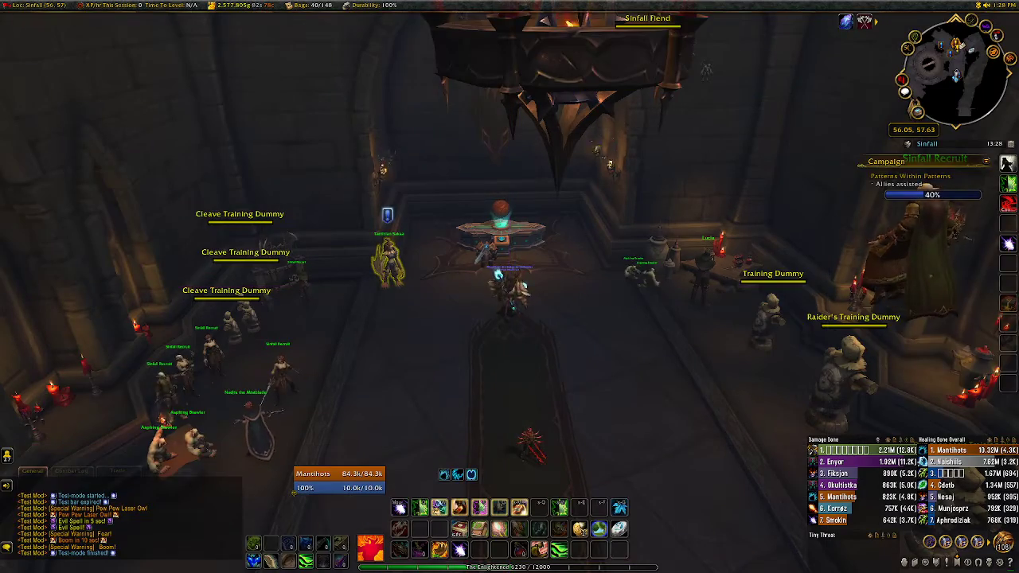
left_click_drag(295, 154, 916, 153)
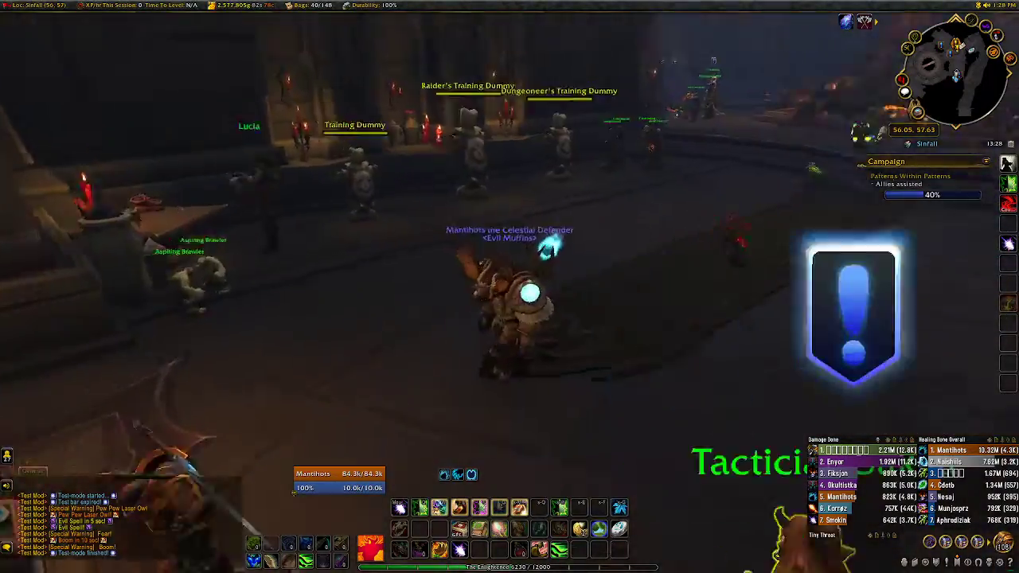
key("d")
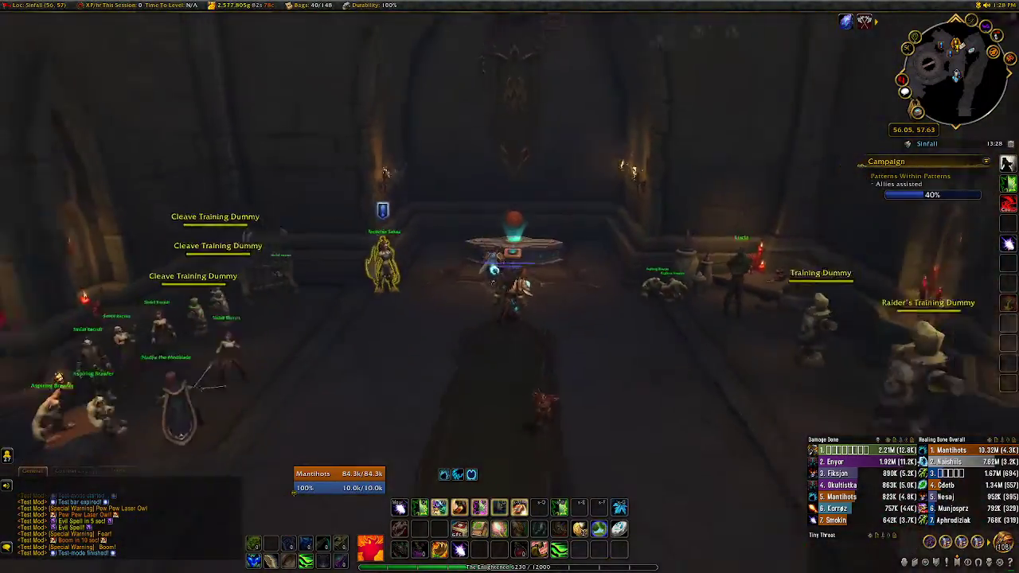
Step: Open the game options and display the Action Bars settings
scroll(509, 286, "down", 2)
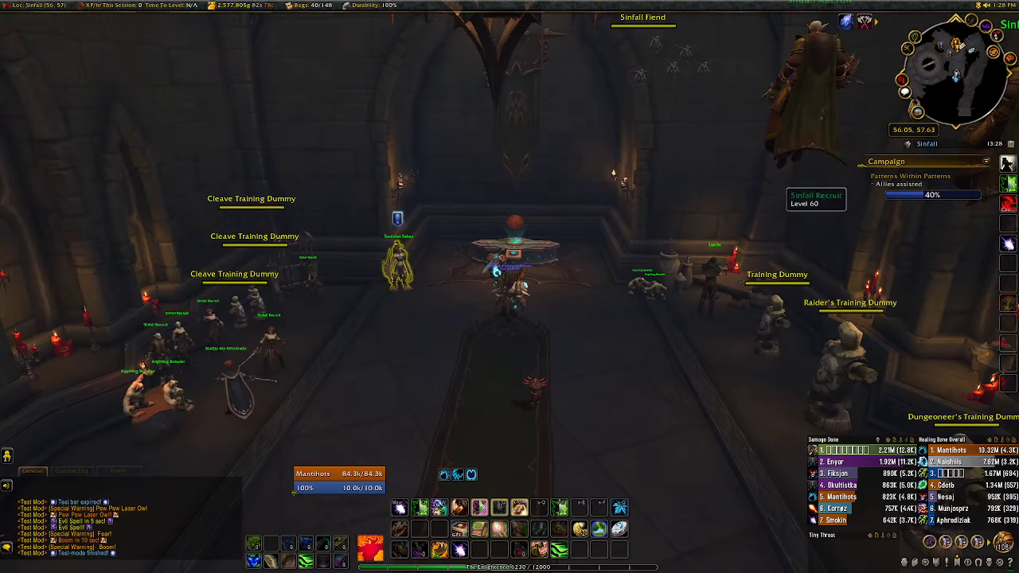
mouse_move(816, 120)
left_mouse_down()
mouse_move(844, 132)
mouse_move(884, 127)
mouse_move(833, 129)
left_mouse_up()
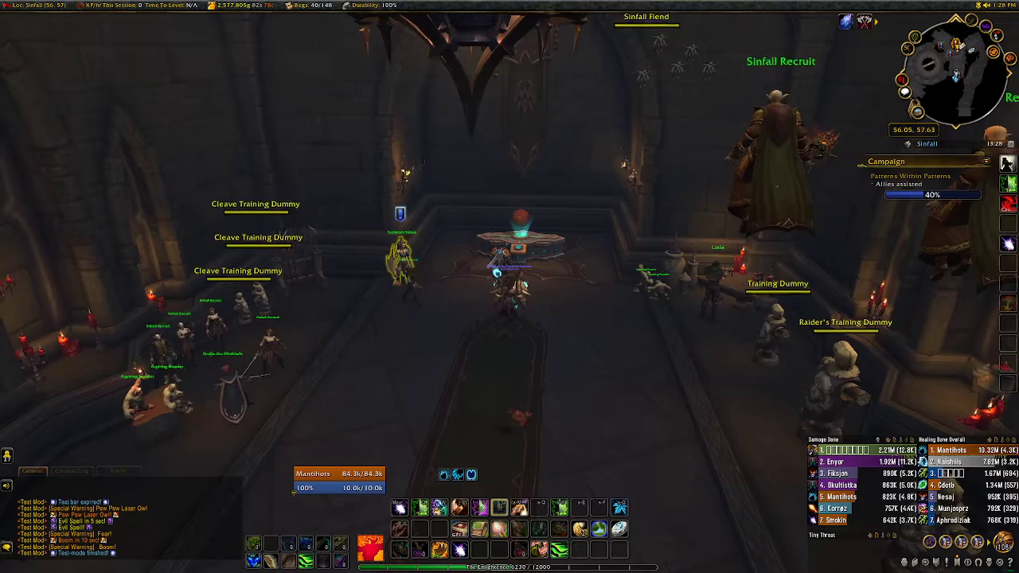
key("Escape")
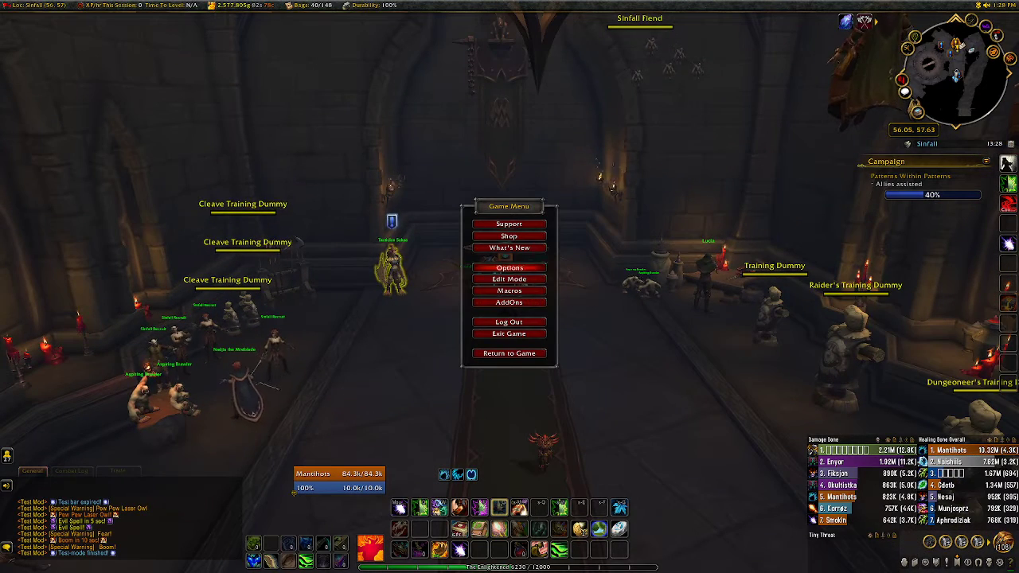
left_click(509, 268)
key("Escape")
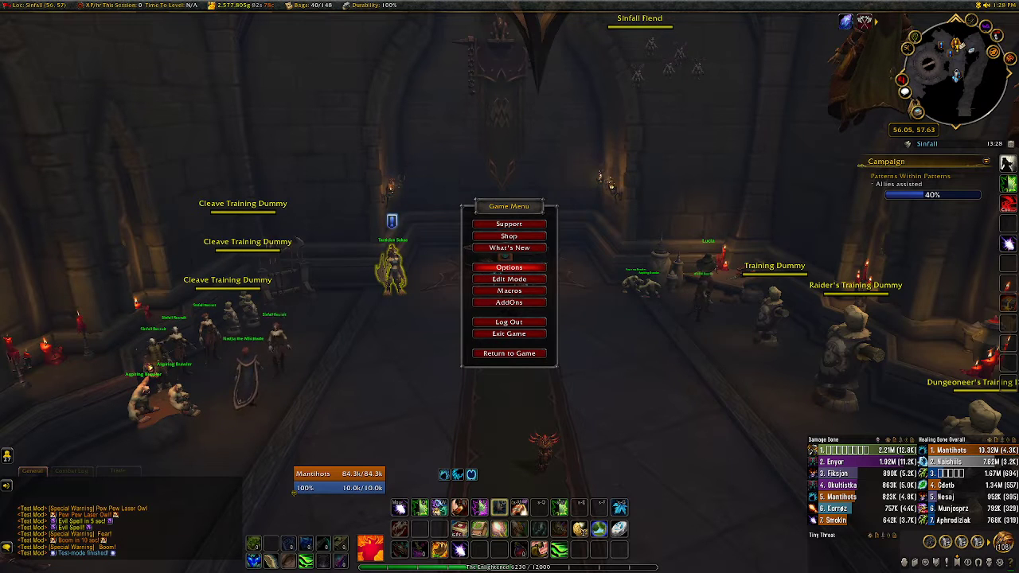
left_click(509, 267)
left_click(314, 148)
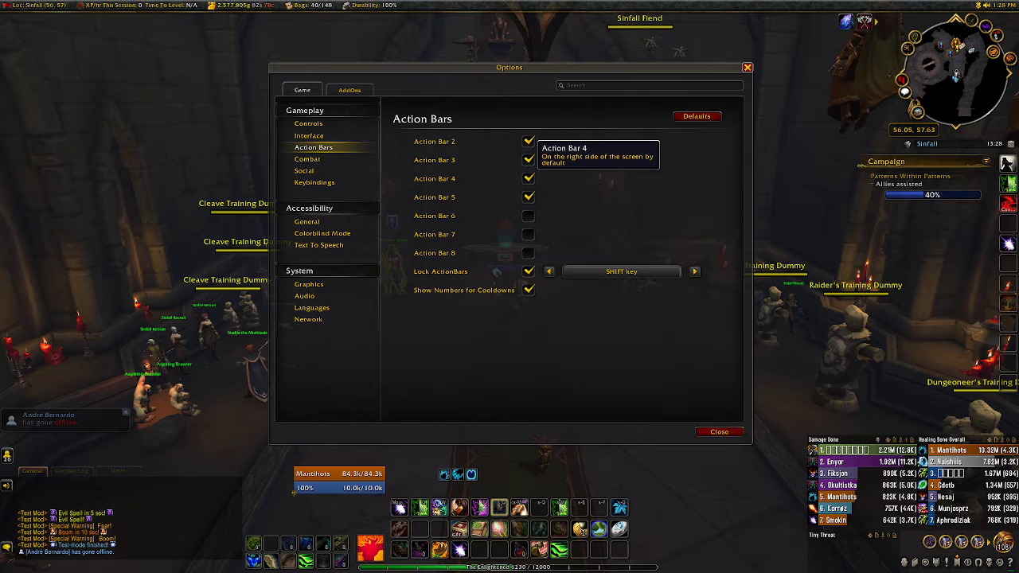
Step: Turn Action Bar 5 off and back on, and close the options
left_click(528, 196)
left_click(528, 197)
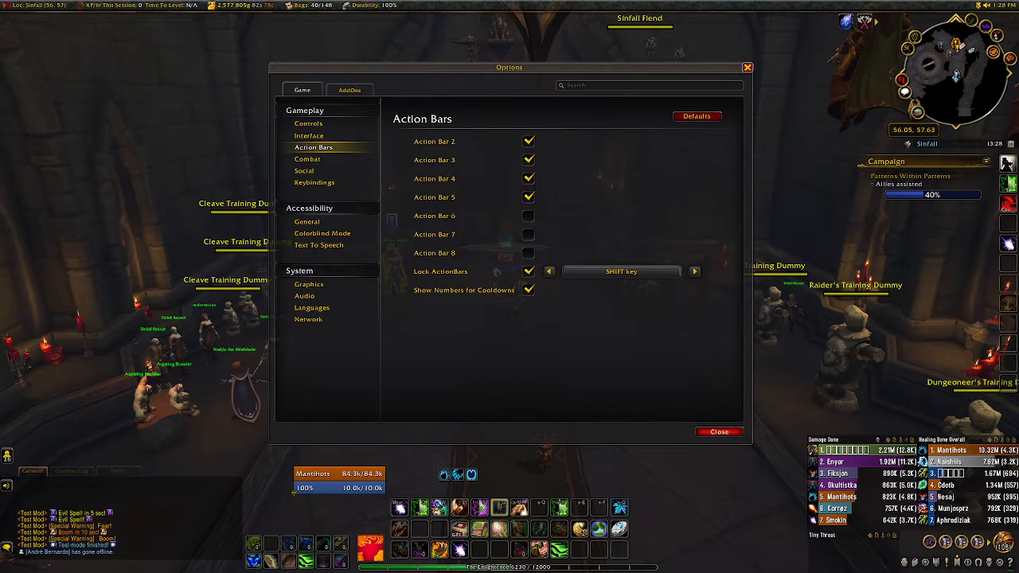
key("Escape")
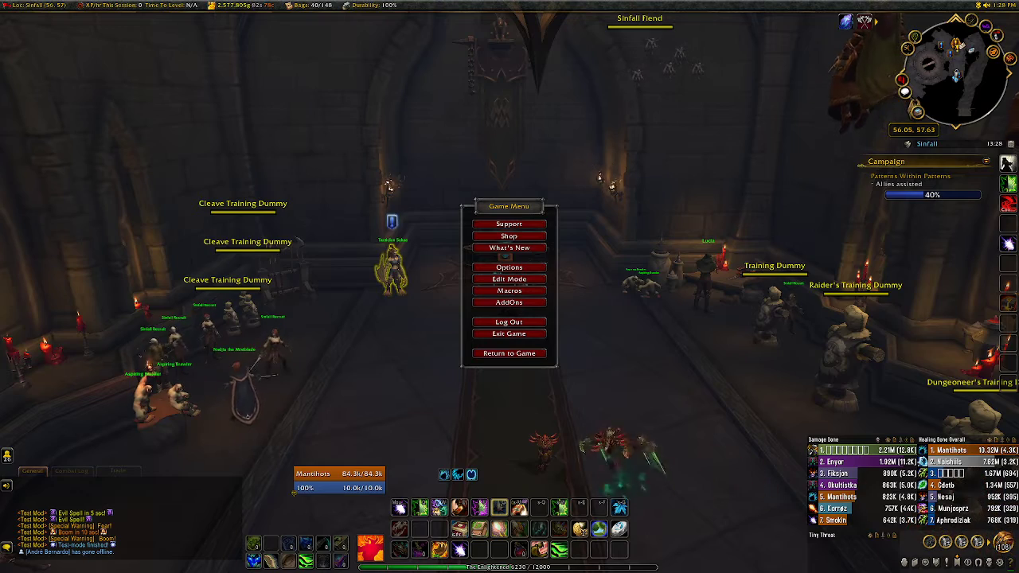